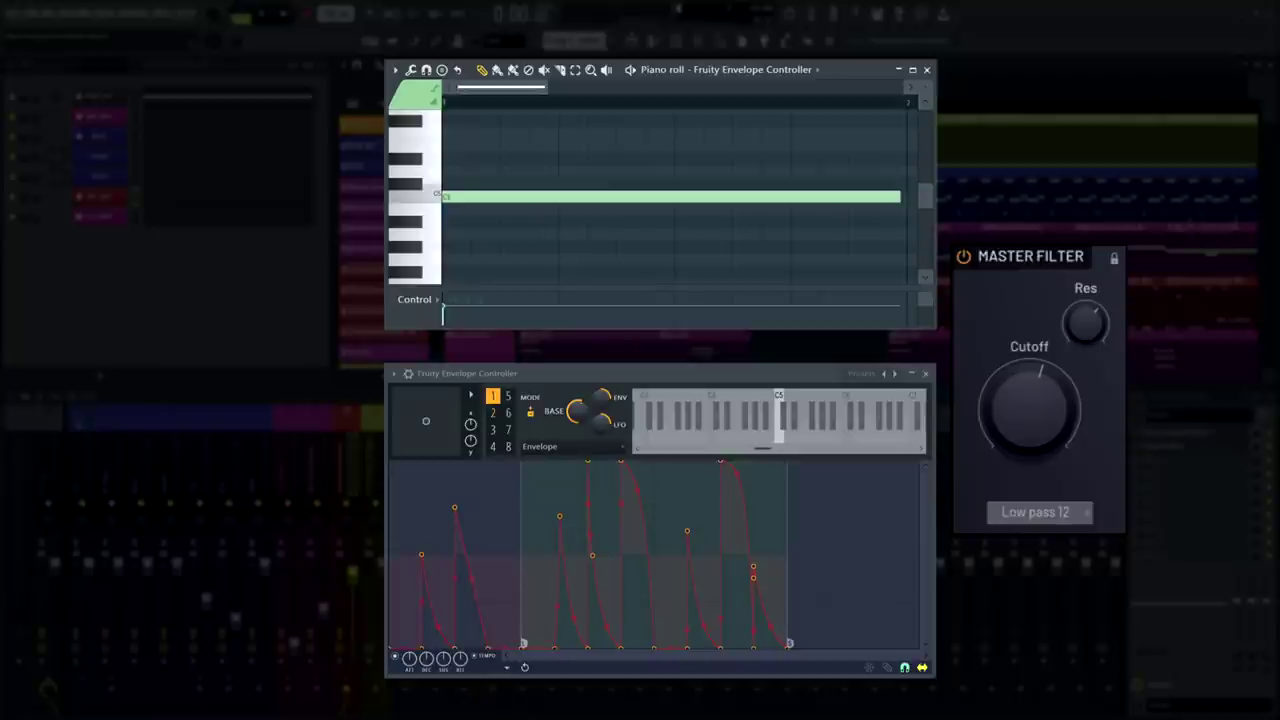
Play the C5 note and compare the envelopes of articulators 2 and 1
{"action": "key", "text": "space"}
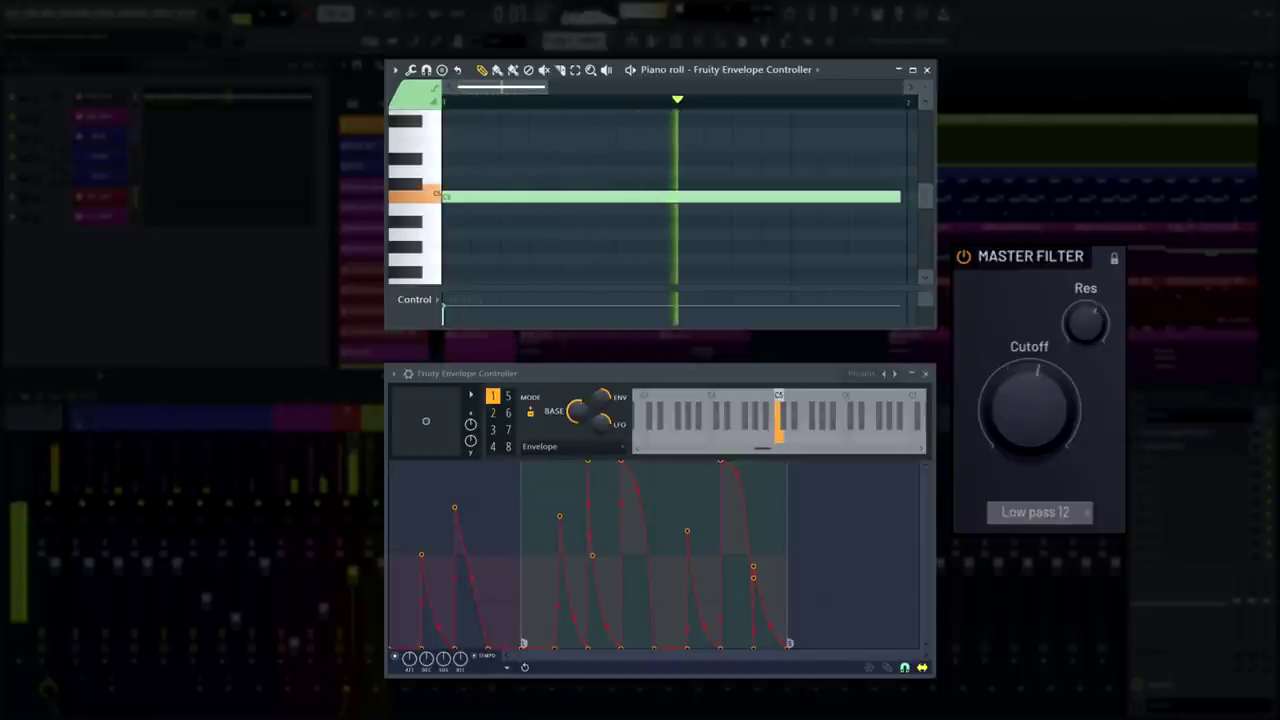
{"action": "left_click", "coordinate": [495, 413]}
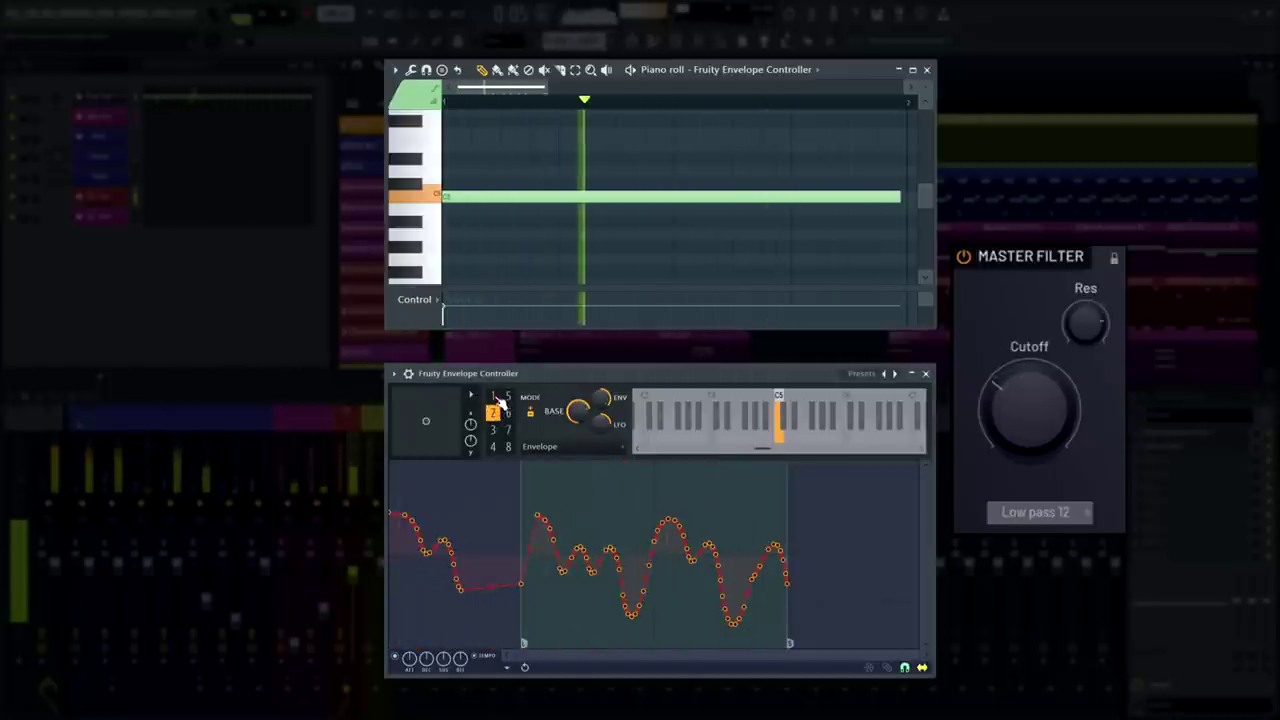
{"action": "left_click", "coordinate": [492, 396]}
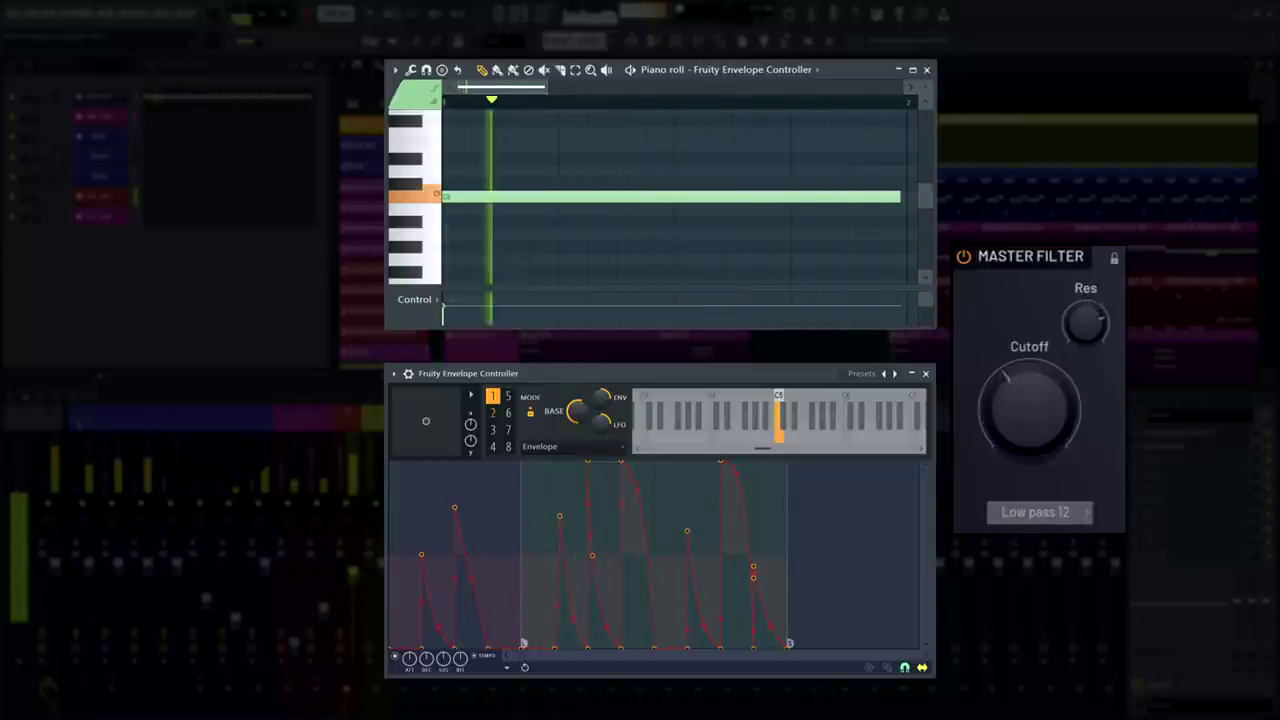
Switch the Master Filter type to Low pass 24 Alt and replay to hear it
{"action": "left_click", "coordinate": [1075, 517]}
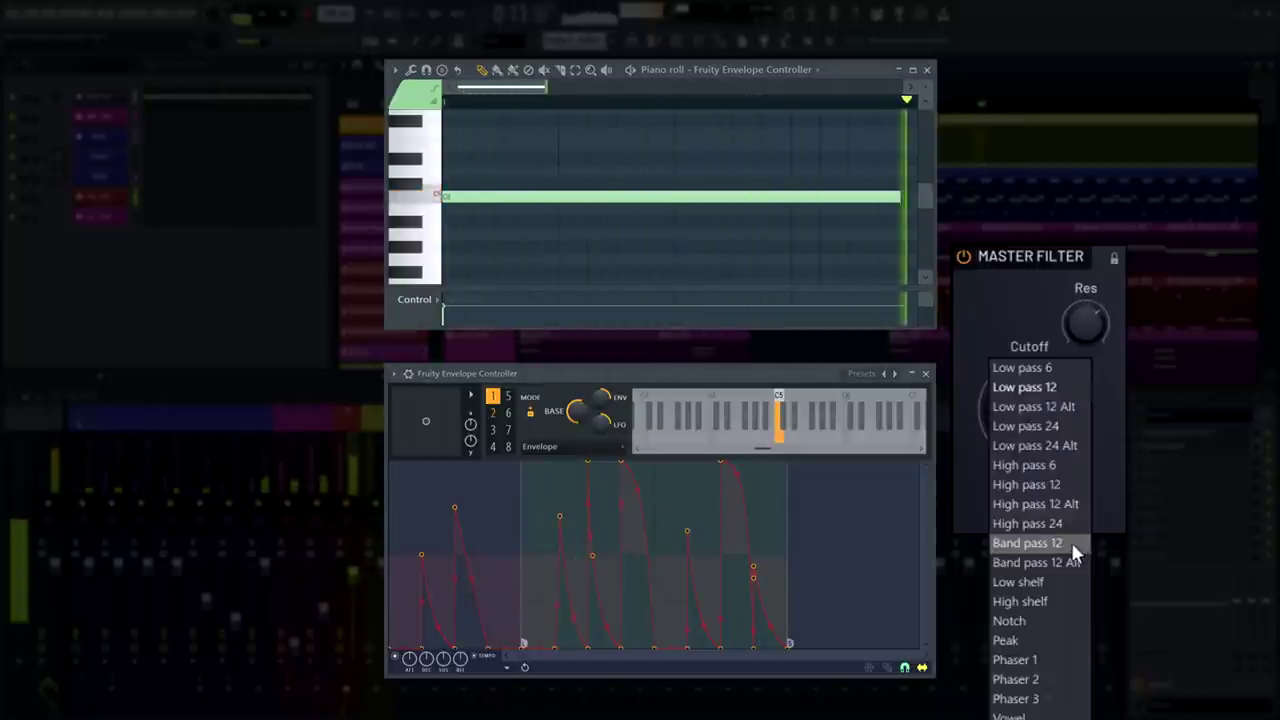
{"action": "left_click", "coordinate": [1060, 445]}
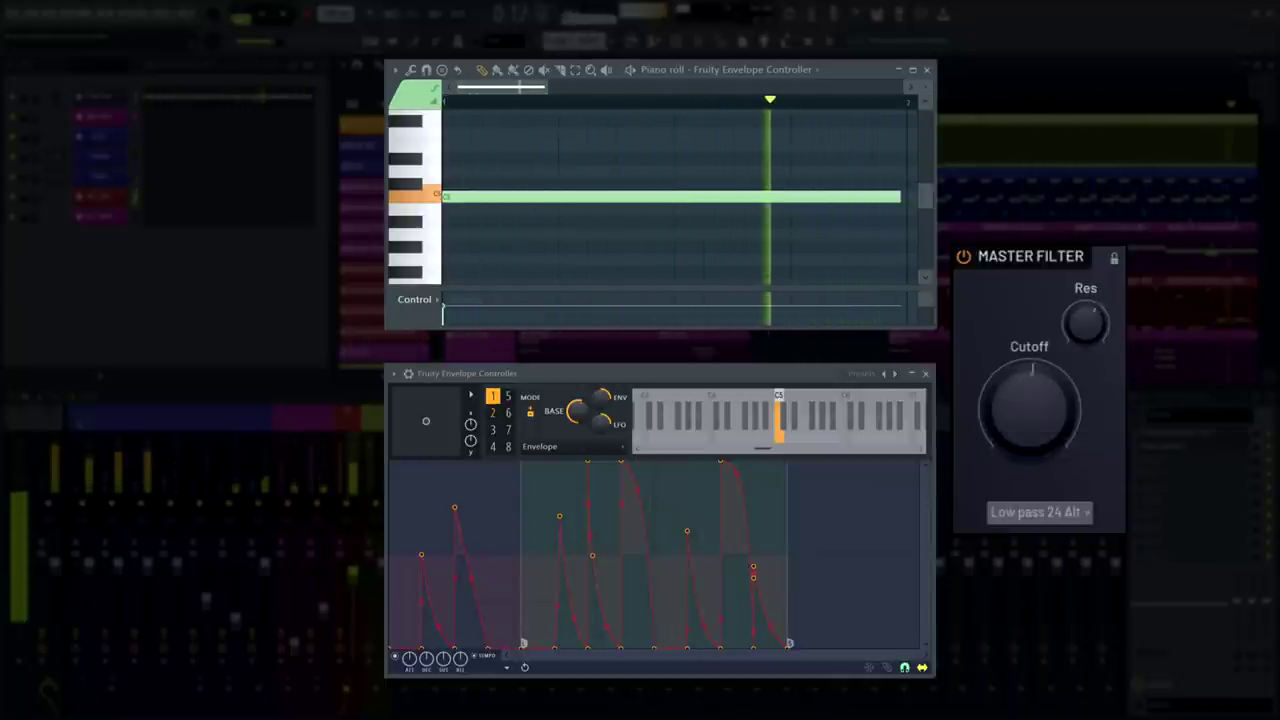
{"action": "key", "text": "space"}
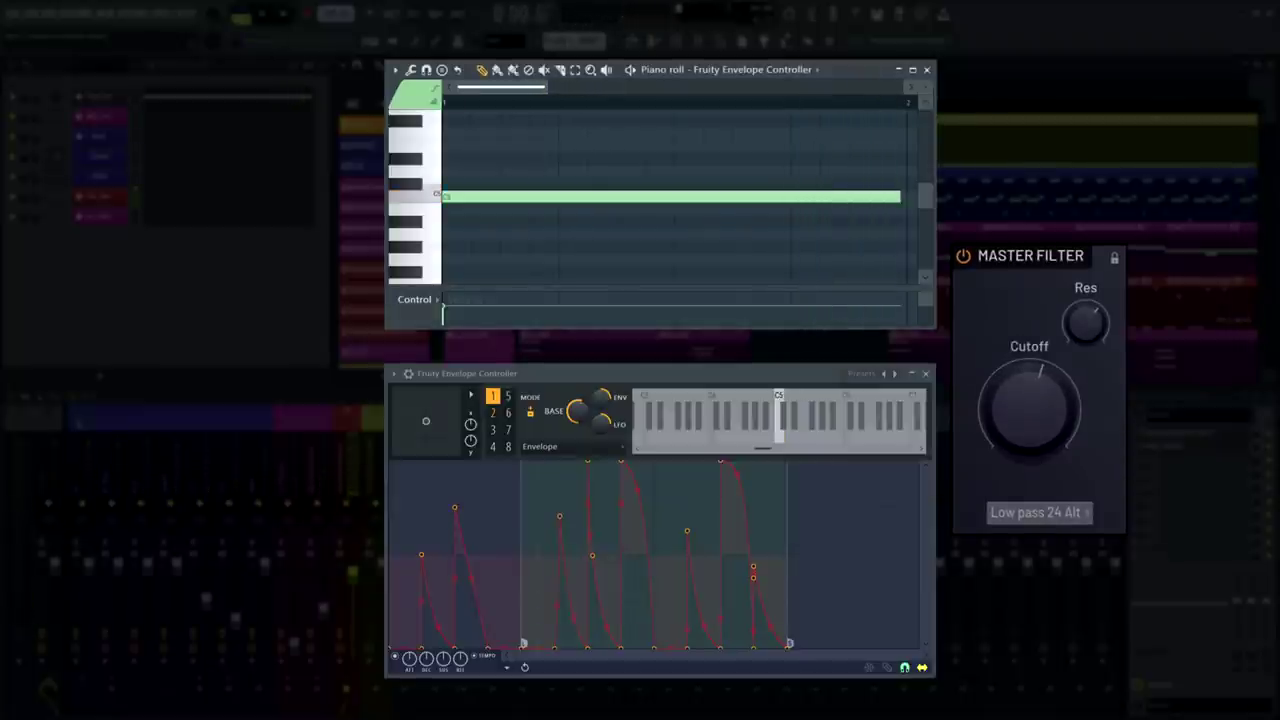
{"action": "key", "text": "space"}
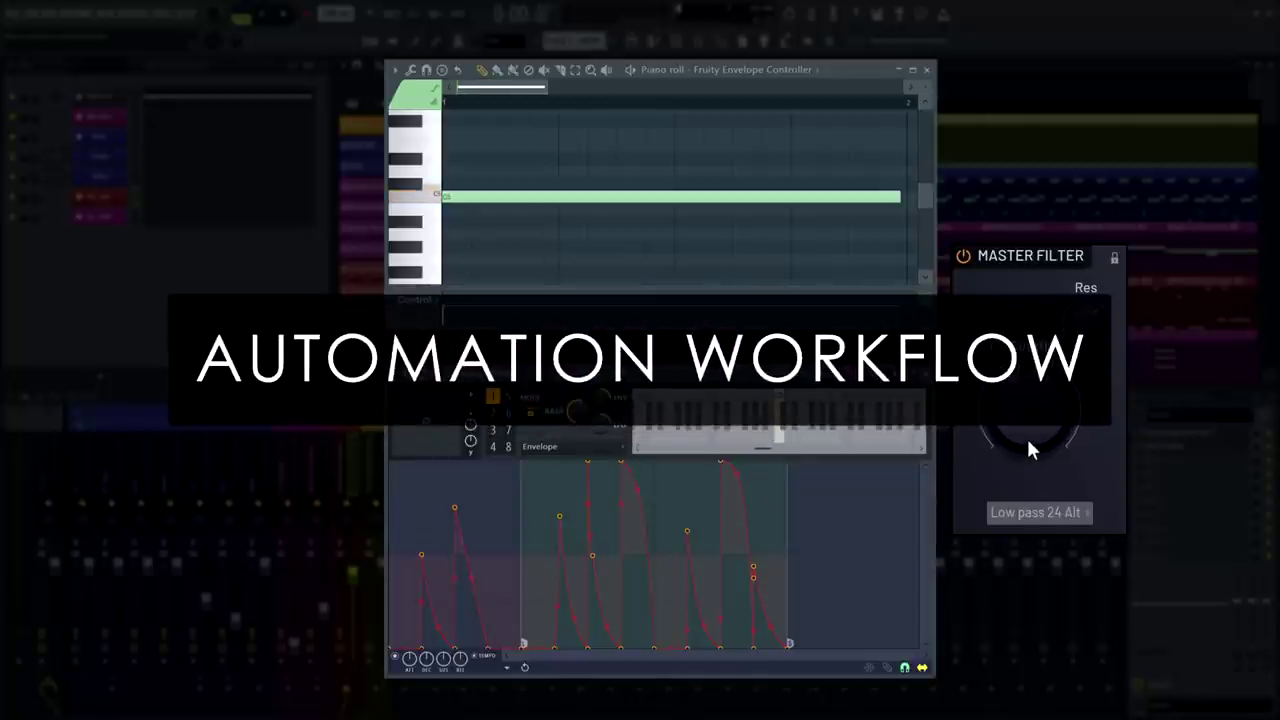
Link the Master Filter's Cutoff knob to internal controller Articulator 1
{"action": "right_click", "coordinate": [1040, 406]}
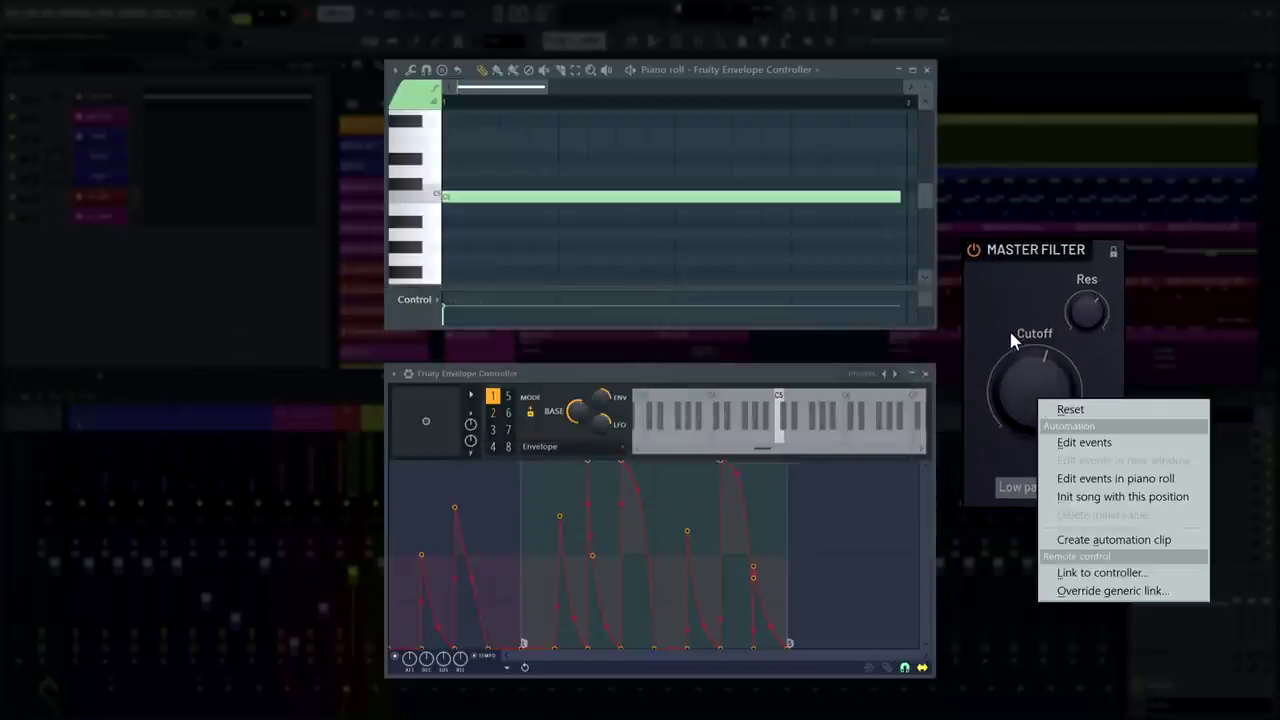
{"action": "left_click", "coordinate": [1073, 572]}
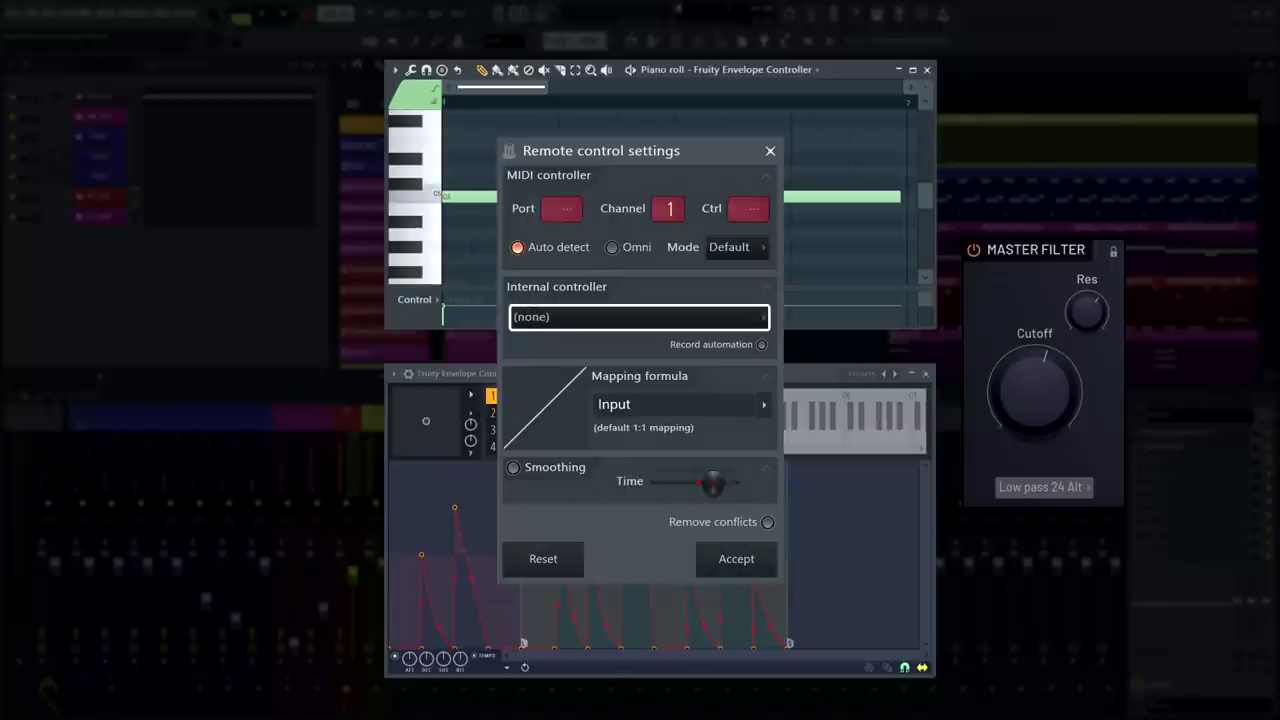
{"action": "left_click", "coordinate": [745, 318]}
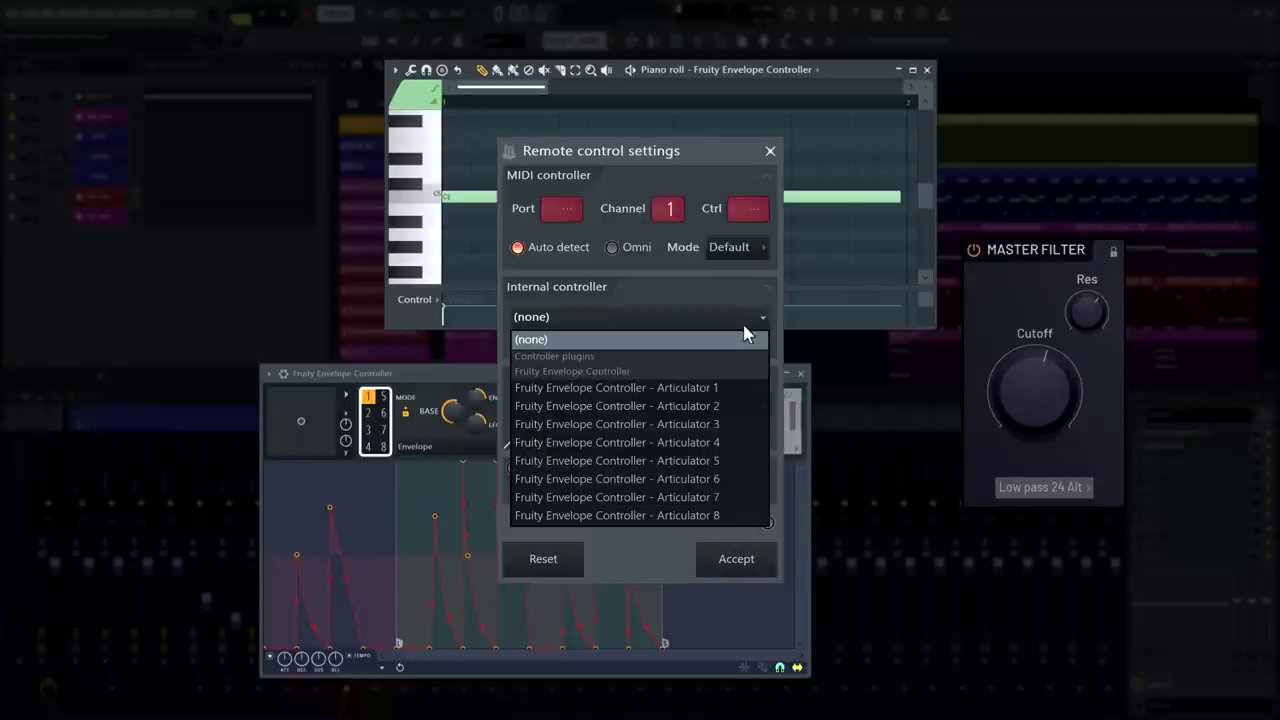
{"action": "left_click", "coordinate": [732, 392]}
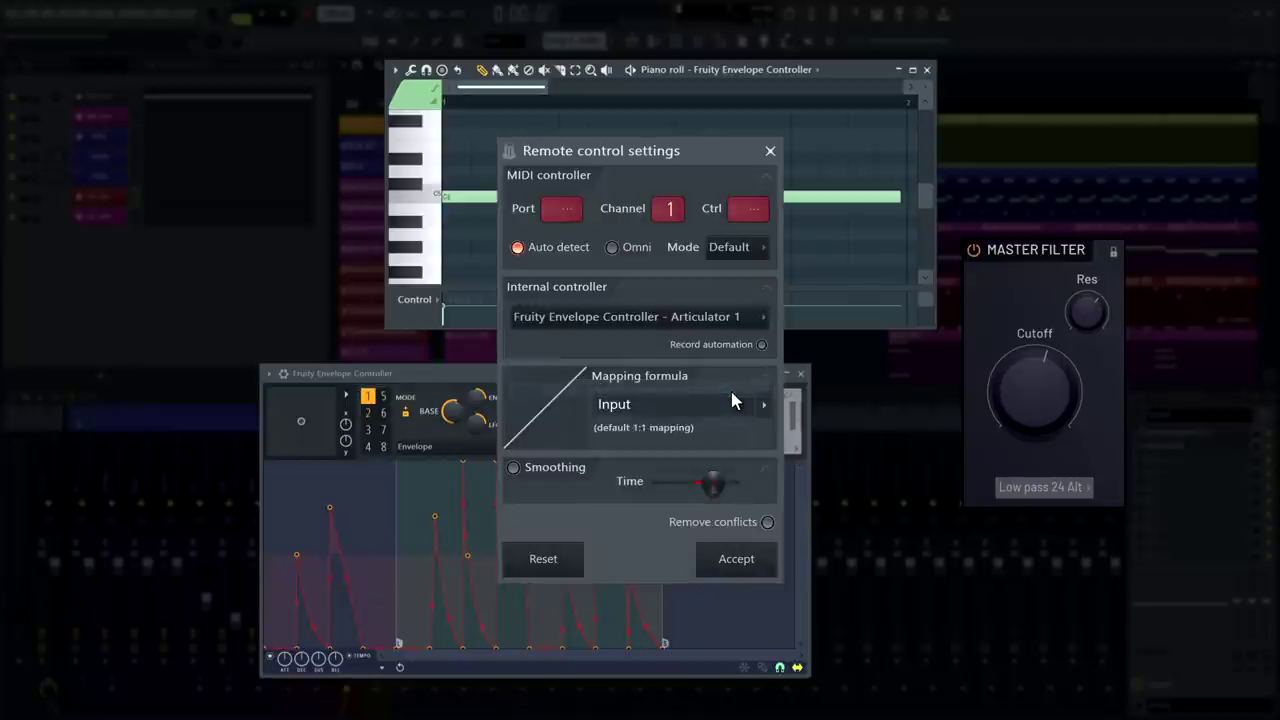
{"action": "left_click", "coordinate": [736, 560]}
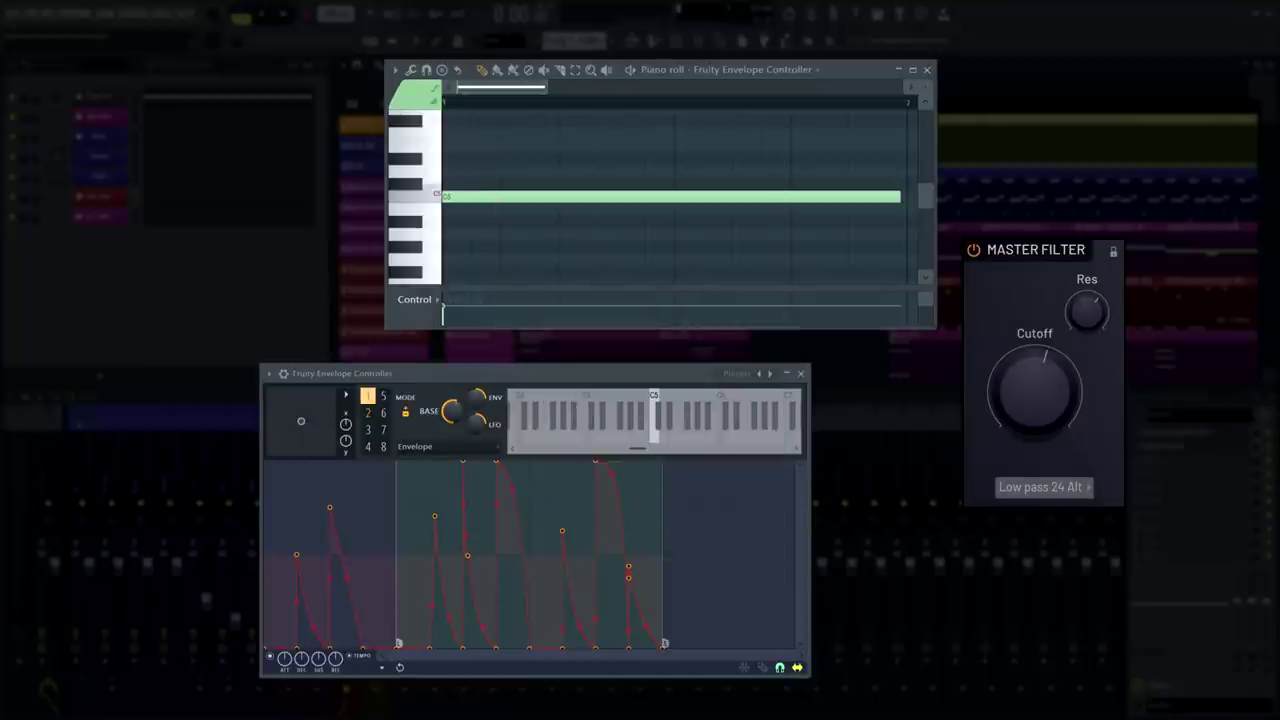
Link the Res knob to Articulator 2, then play back from articulator 1's view
{"action": "right_click", "coordinate": [1098, 314]}
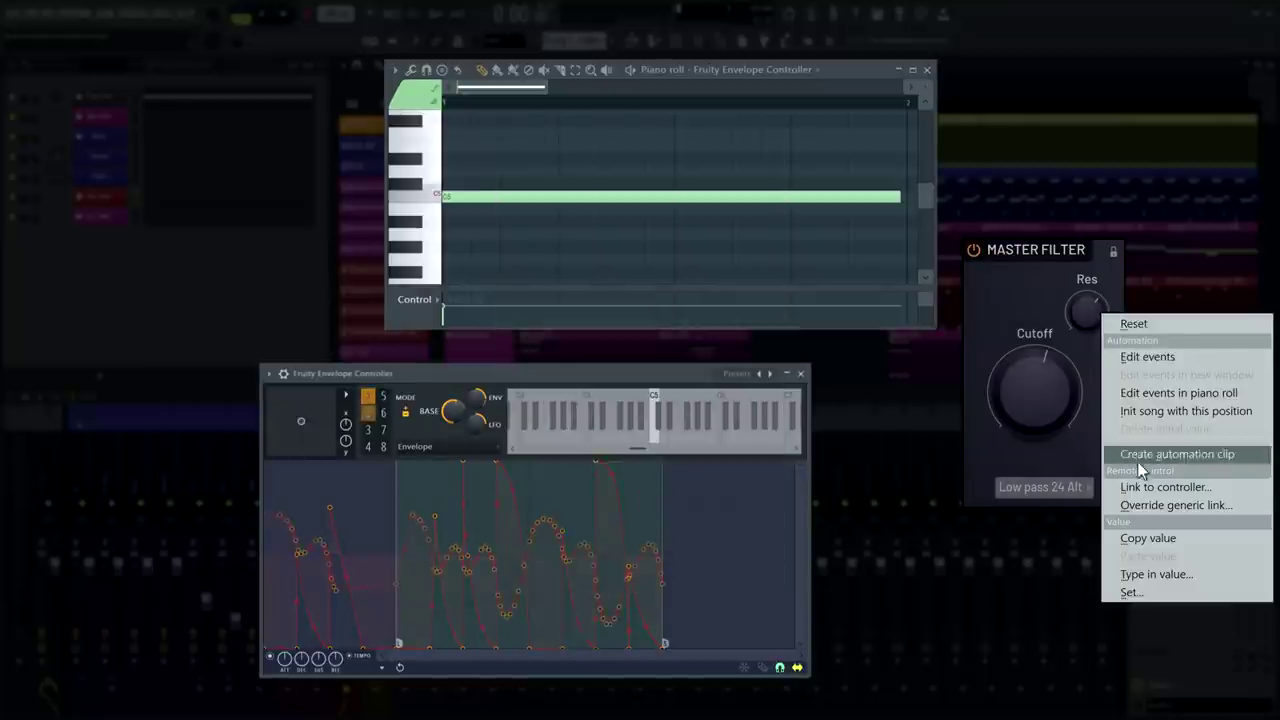
{"action": "left_click", "coordinate": [1150, 486]}
{"action": "left_click", "coordinate": [763, 318]}
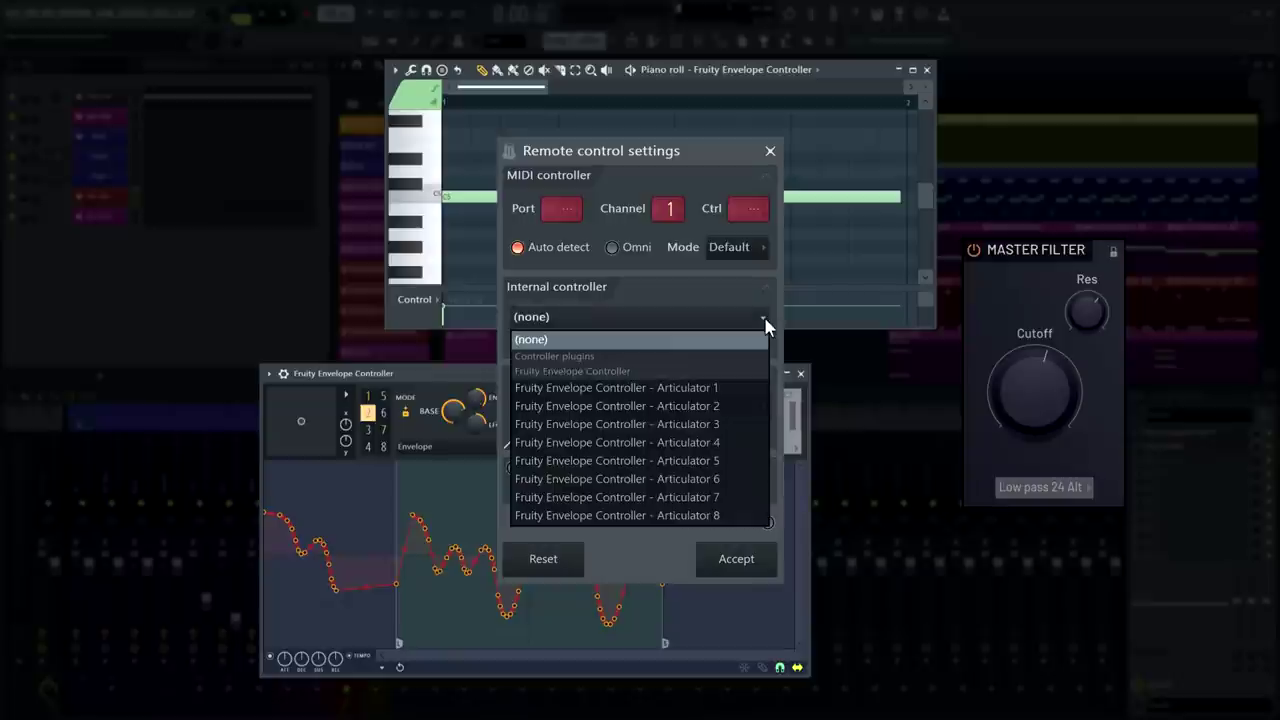
{"action": "left_click", "coordinate": [751, 408]}
{"action": "left_click", "coordinate": [736, 560]}
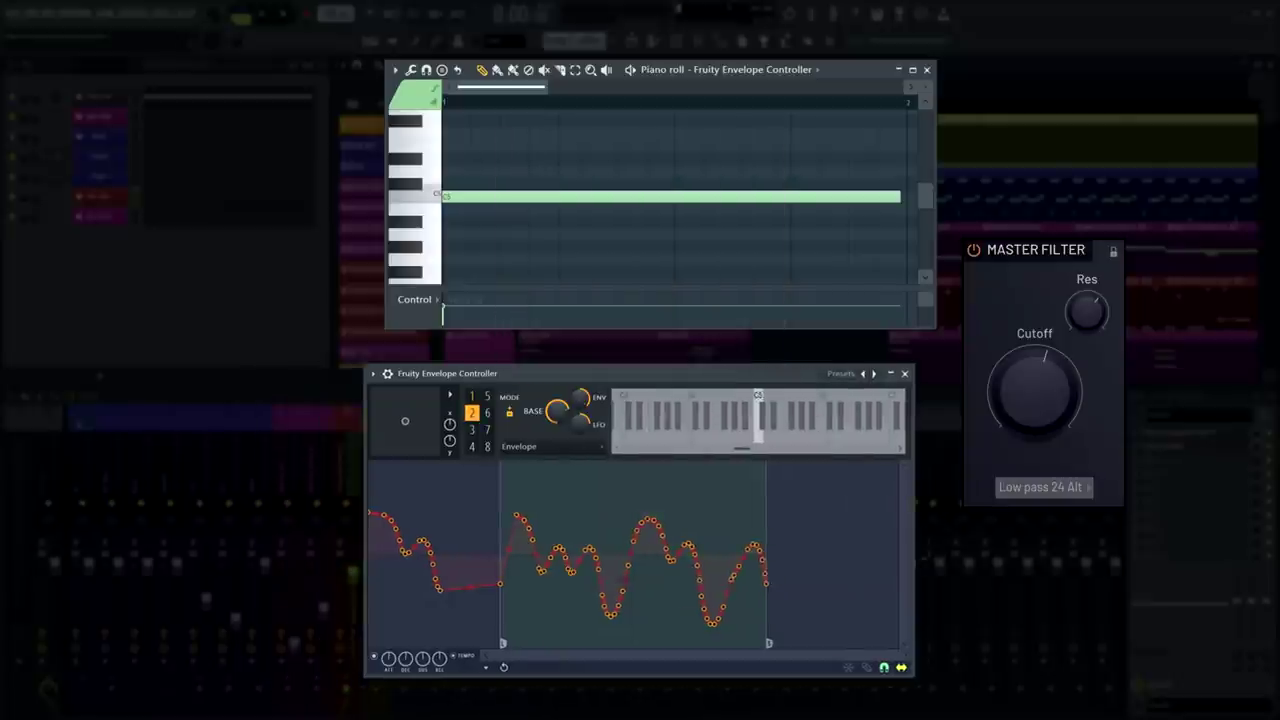
{"action": "left_click", "coordinate": [492, 396]}
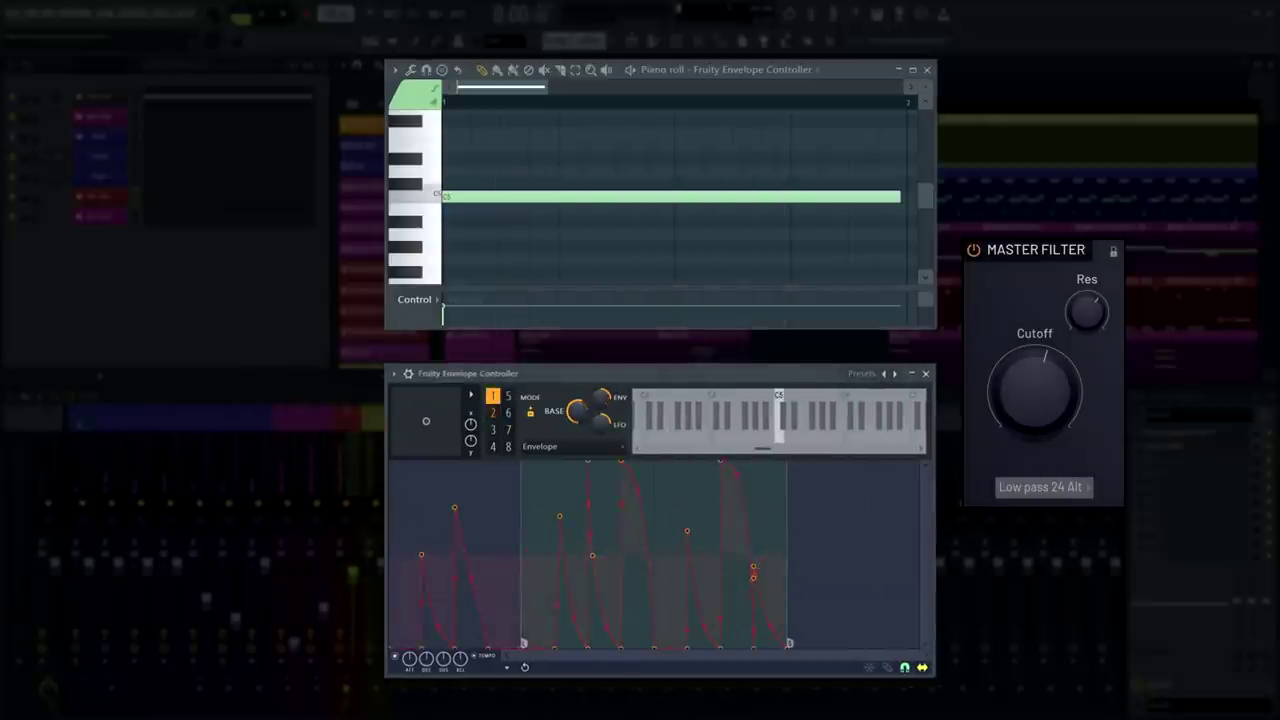
{"action": "key", "text": "space"}
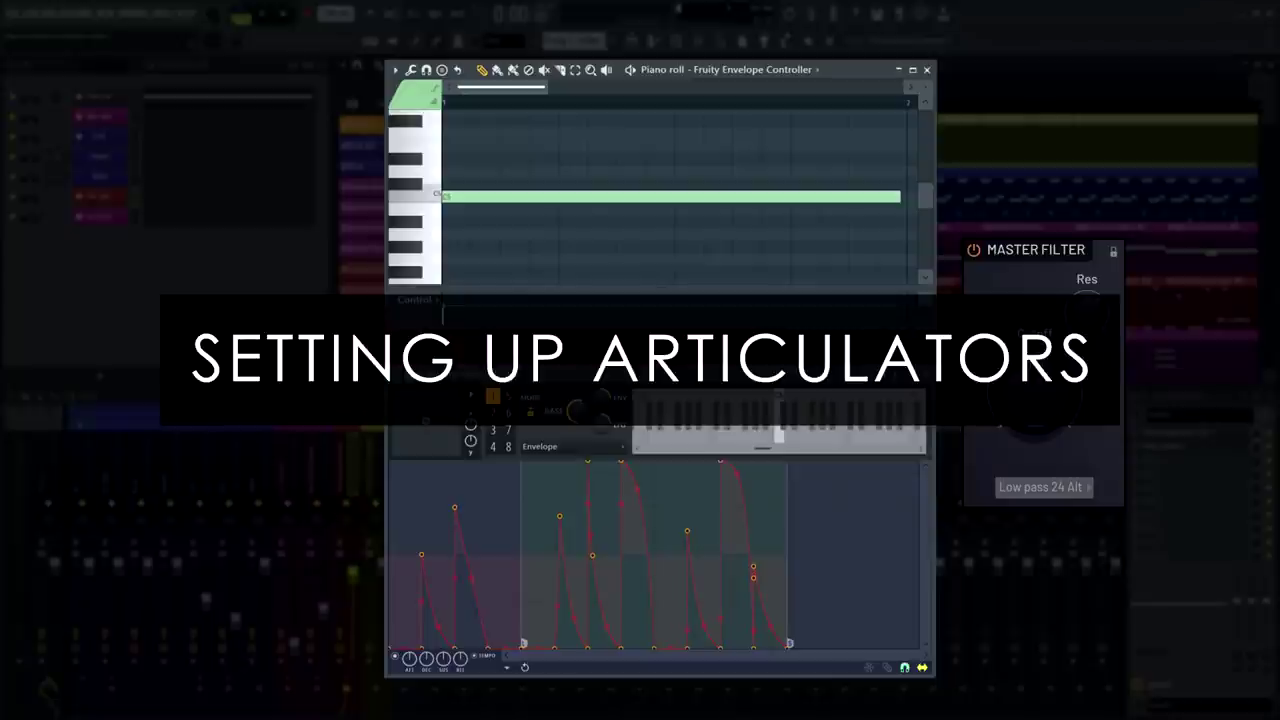
Select articulator 3, make C5 its keyboard root note, and turn it on
{"action": "left_click", "coordinate": [493, 430]}
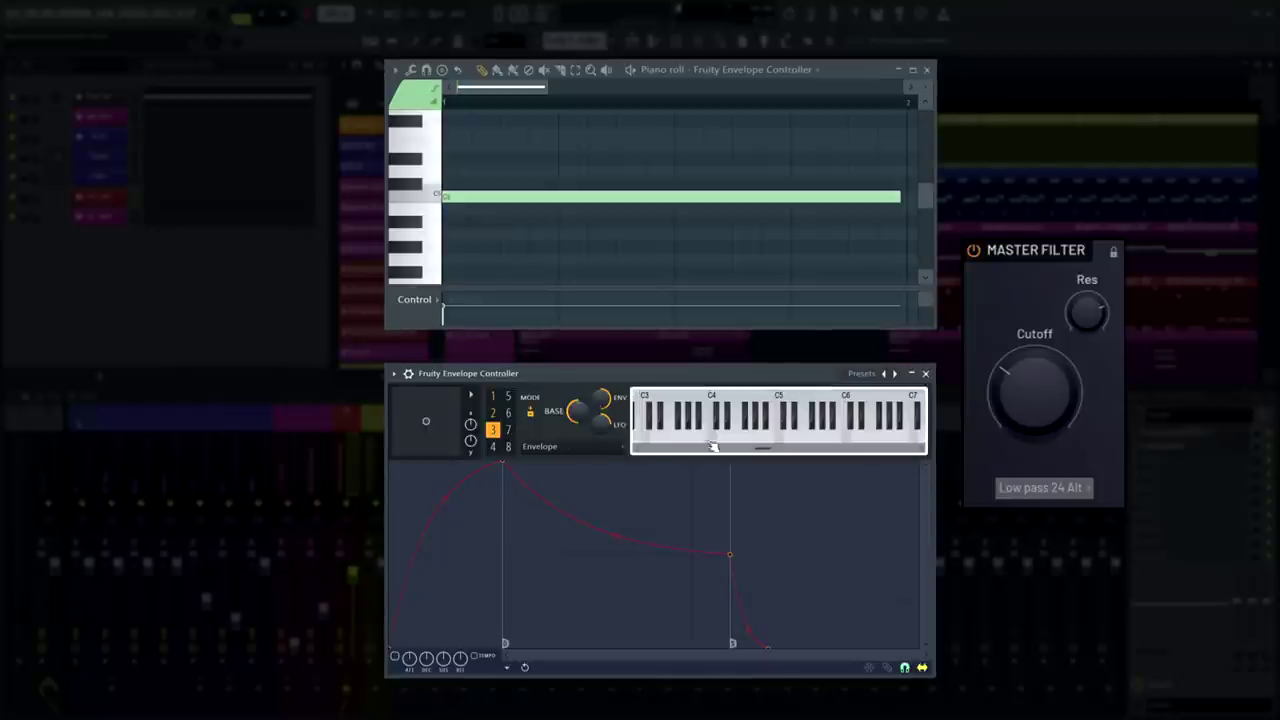
{"action": "left_click", "coordinate": [779, 399]}
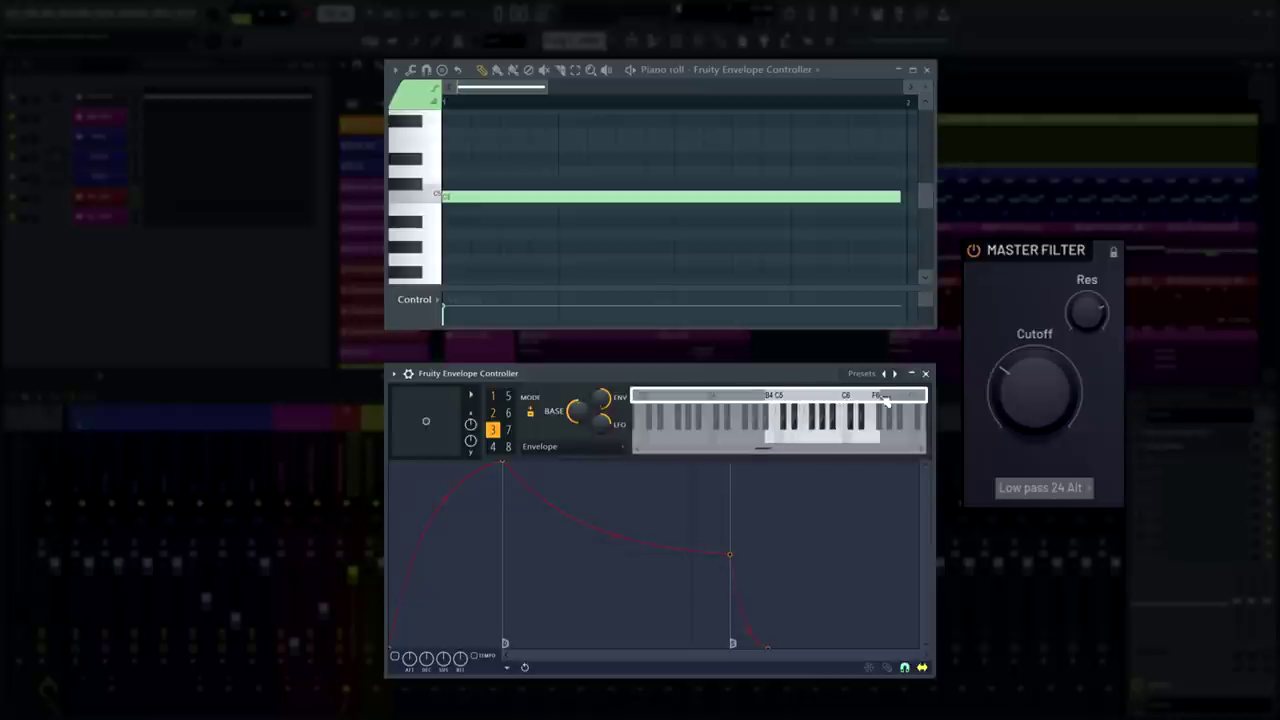
{"action": "left_click_drag", "start_coordinate": [676, 397], "coordinate": [766, 451]}
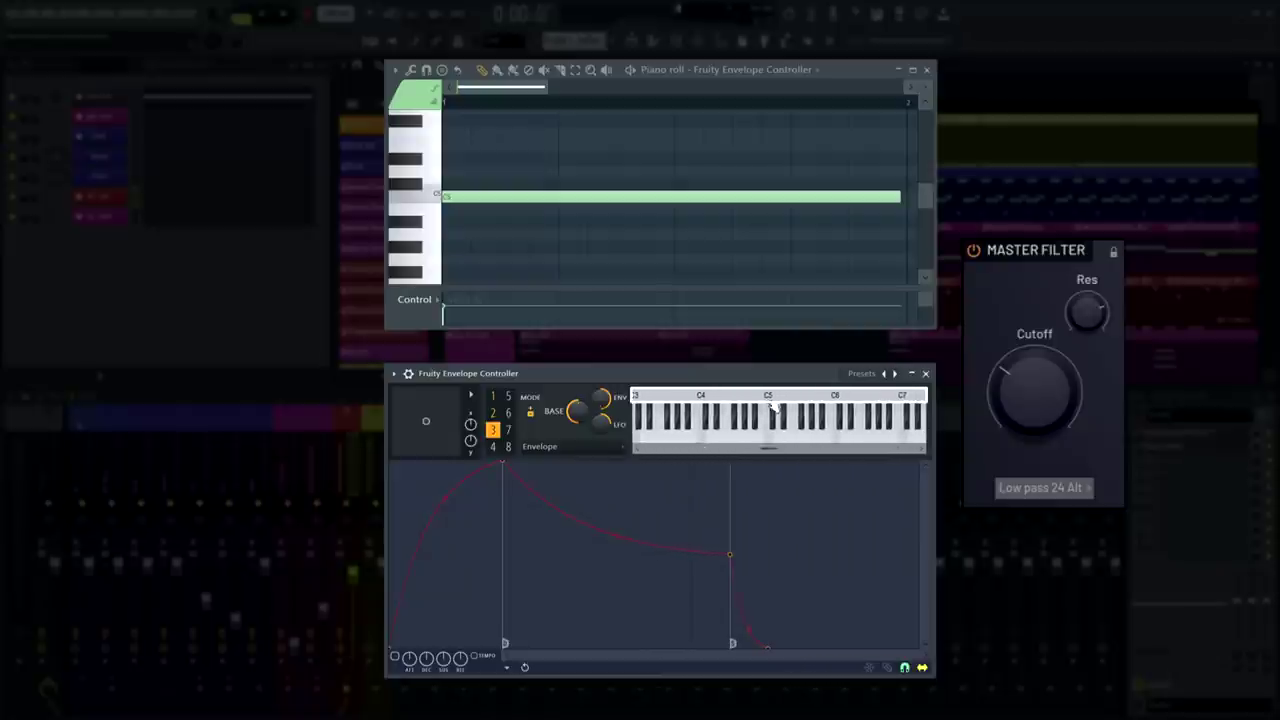
{"action": "right_click", "coordinate": [771, 397]}
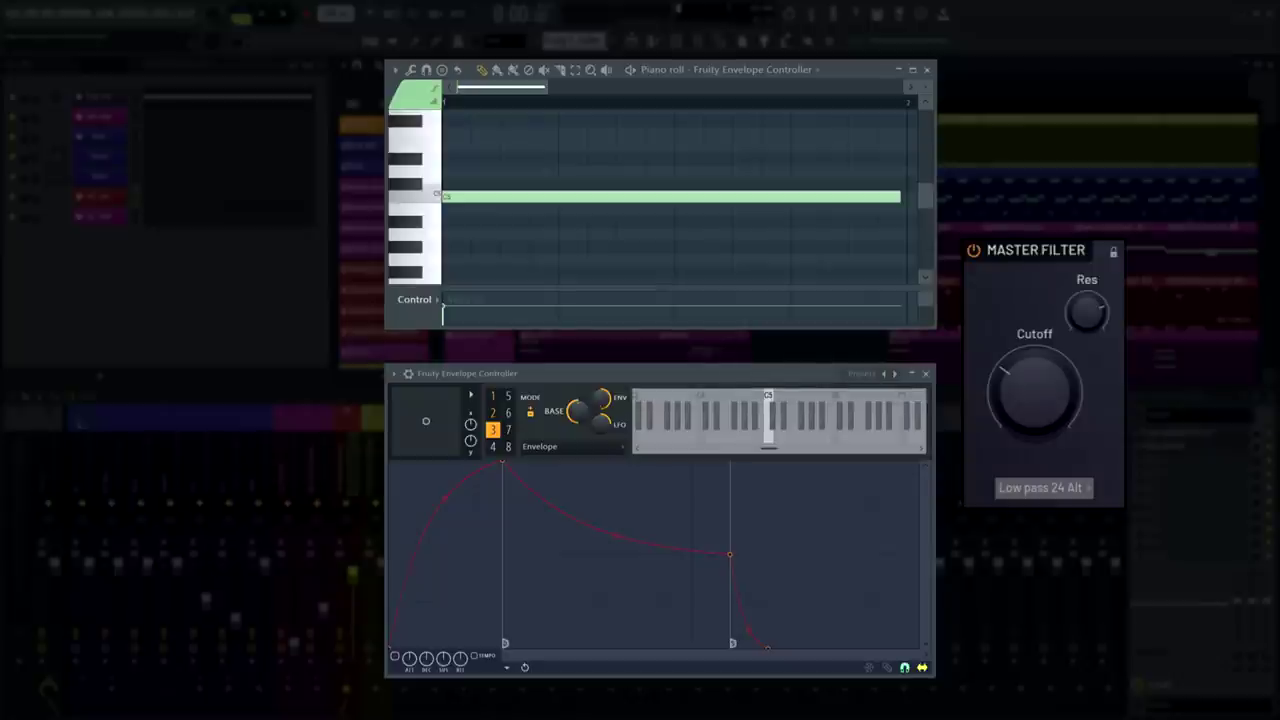
{"action": "left_click", "coordinate": [397, 659]}
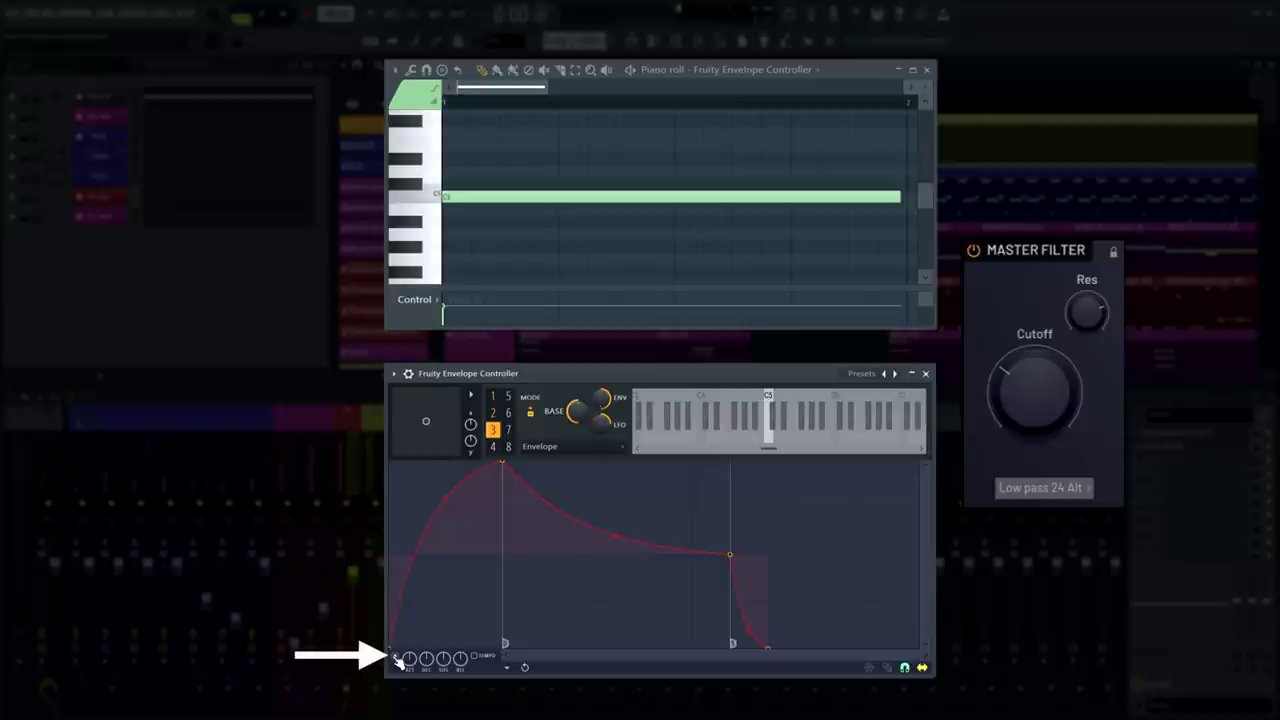
Copy articulator 3's envelope state and paste it into articulator 4
{"action": "left_click", "coordinate": [506, 667]}
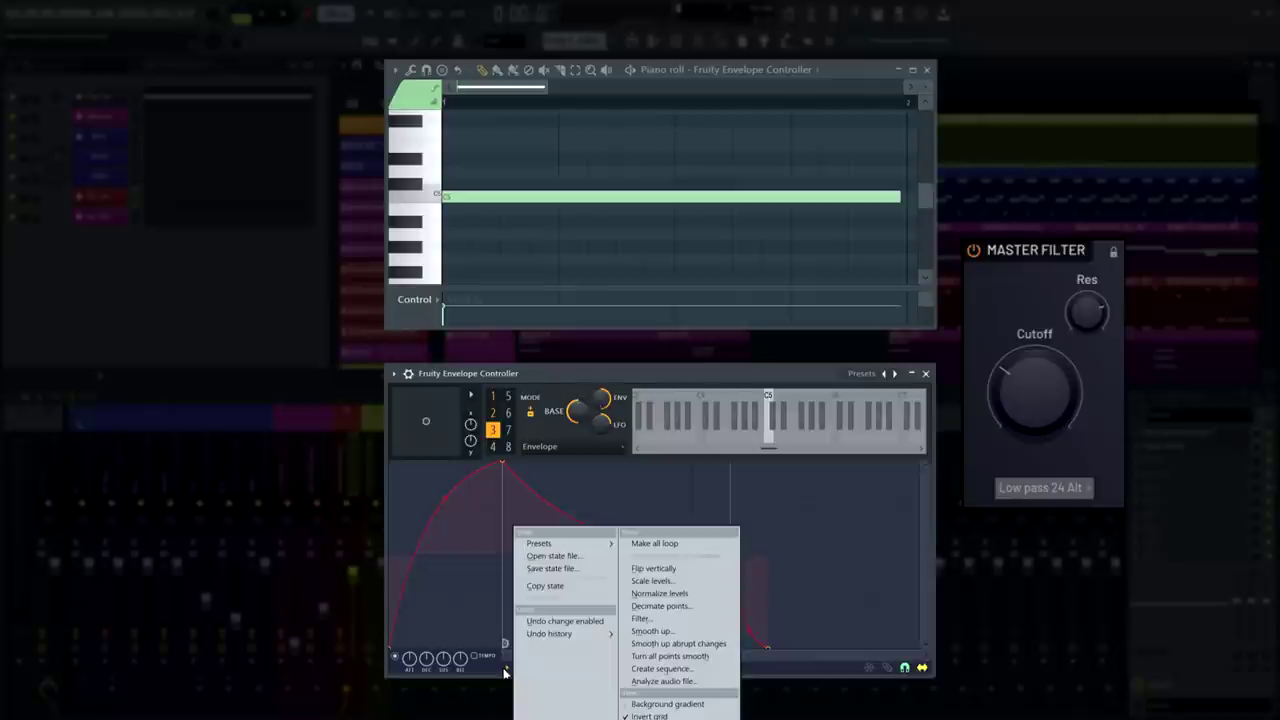
{"action": "left_click", "coordinate": [539, 587]}
{"action": "left_click", "coordinate": [492, 446]}
{"action": "left_click", "coordinate": [506, 667]}
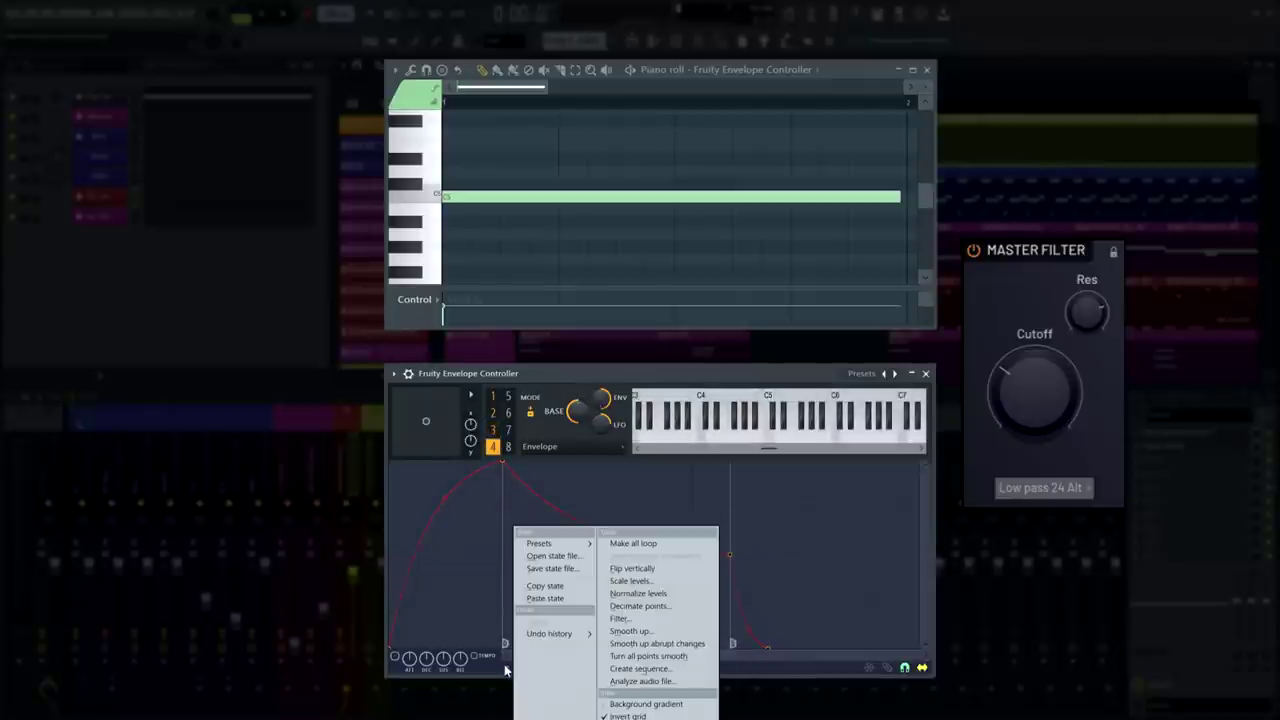
{"action": "left_click", "coordinate": [537, 599]}
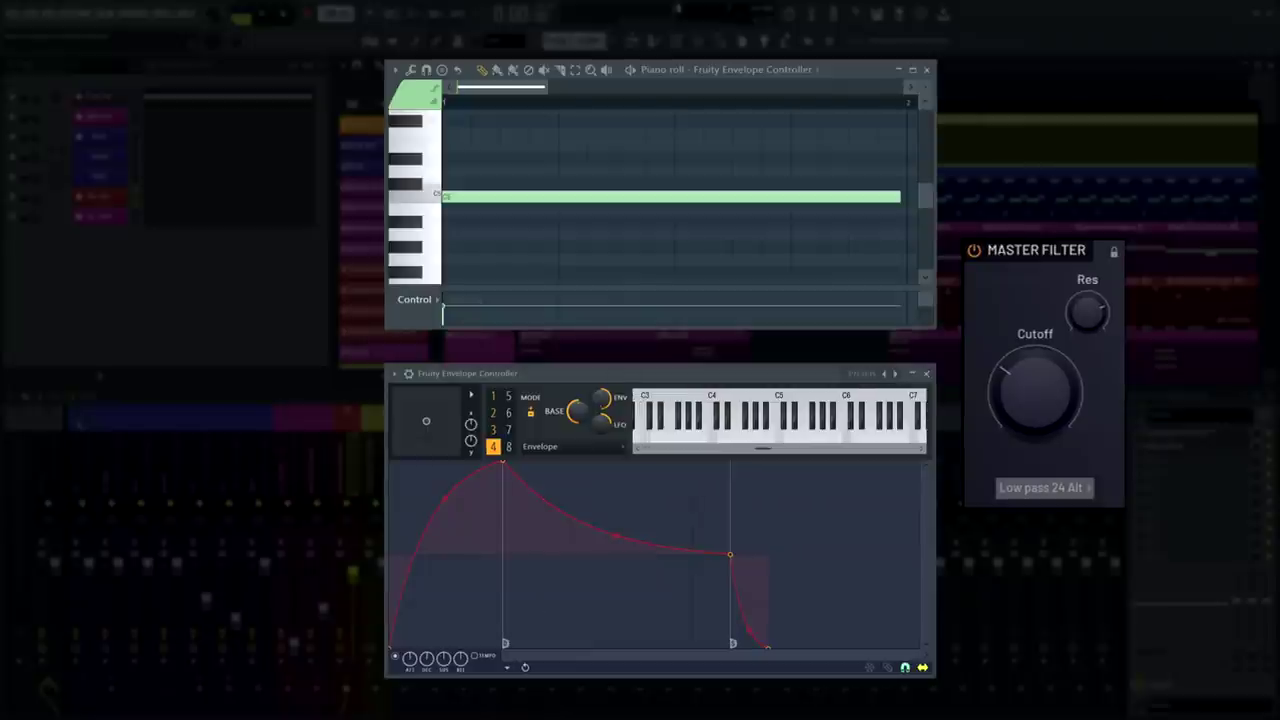
{"action": "left_click", "coordinate": [569, 448]}
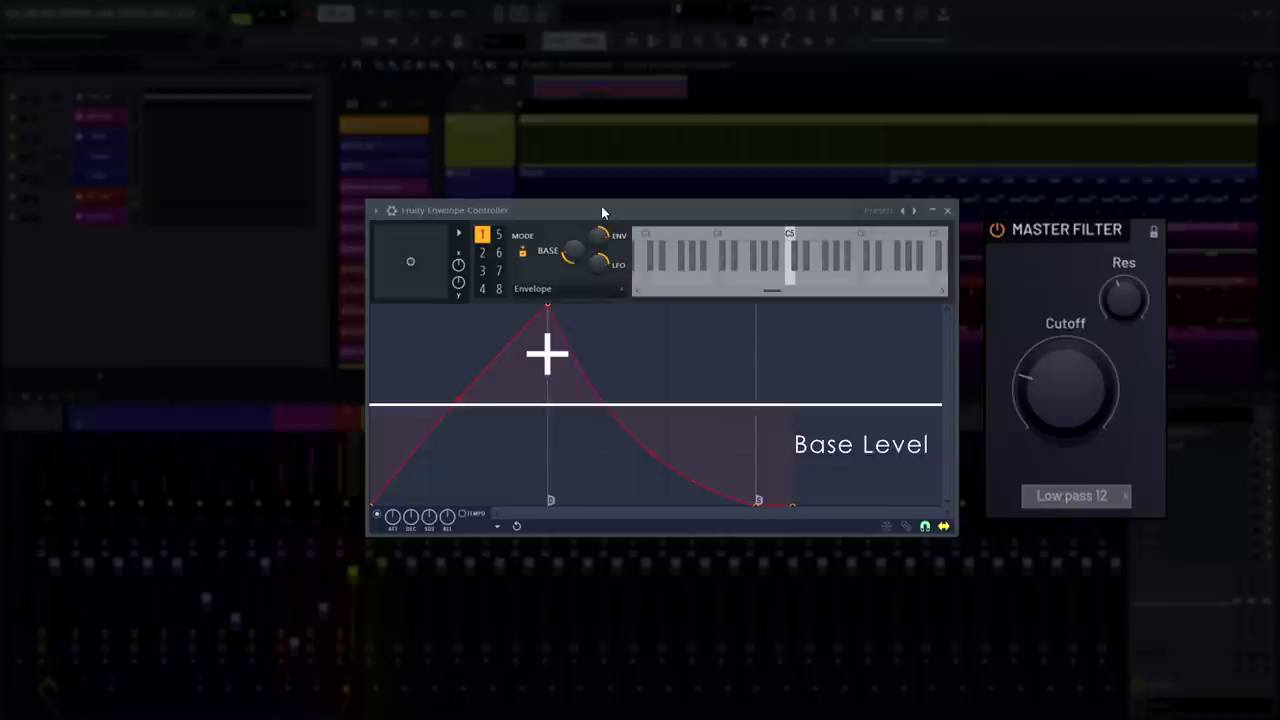
Disable the BASE level on articulator 1's envelope so it becomes unipolar
{"action": "left_click", "coordinate": [601, 206]}
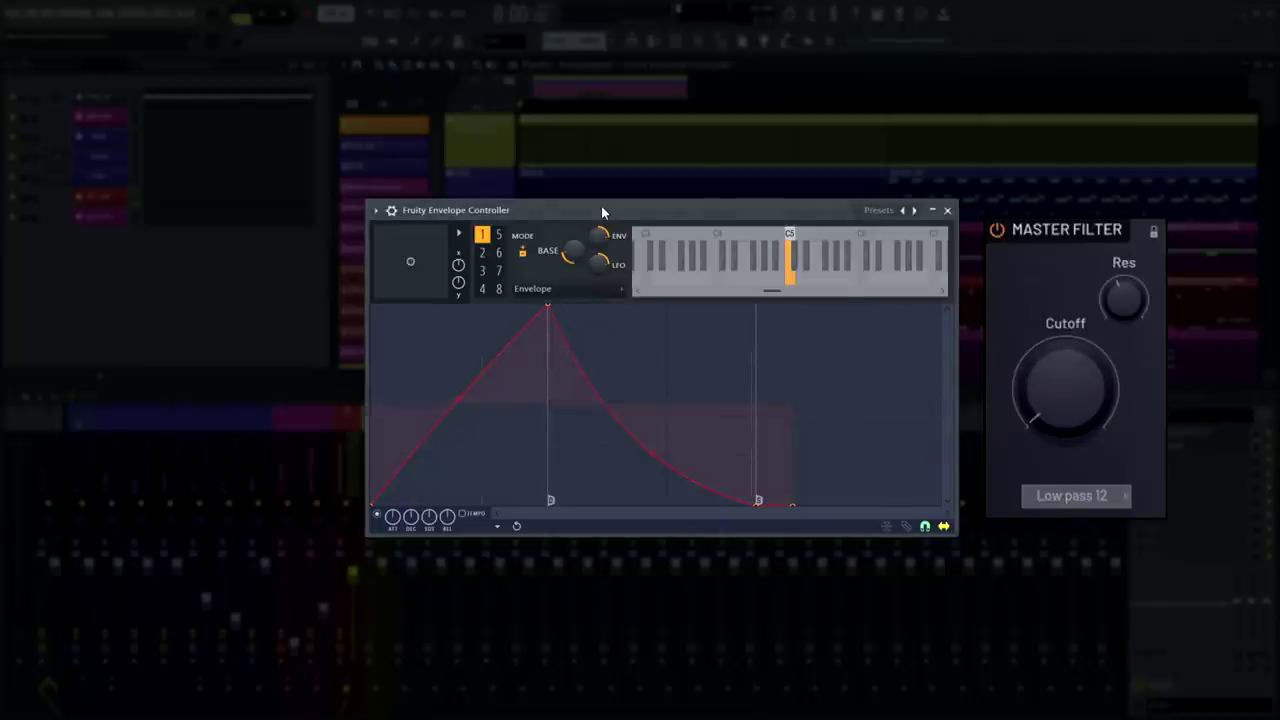
{"action": "left_click", "coordinate": [521, 251]}
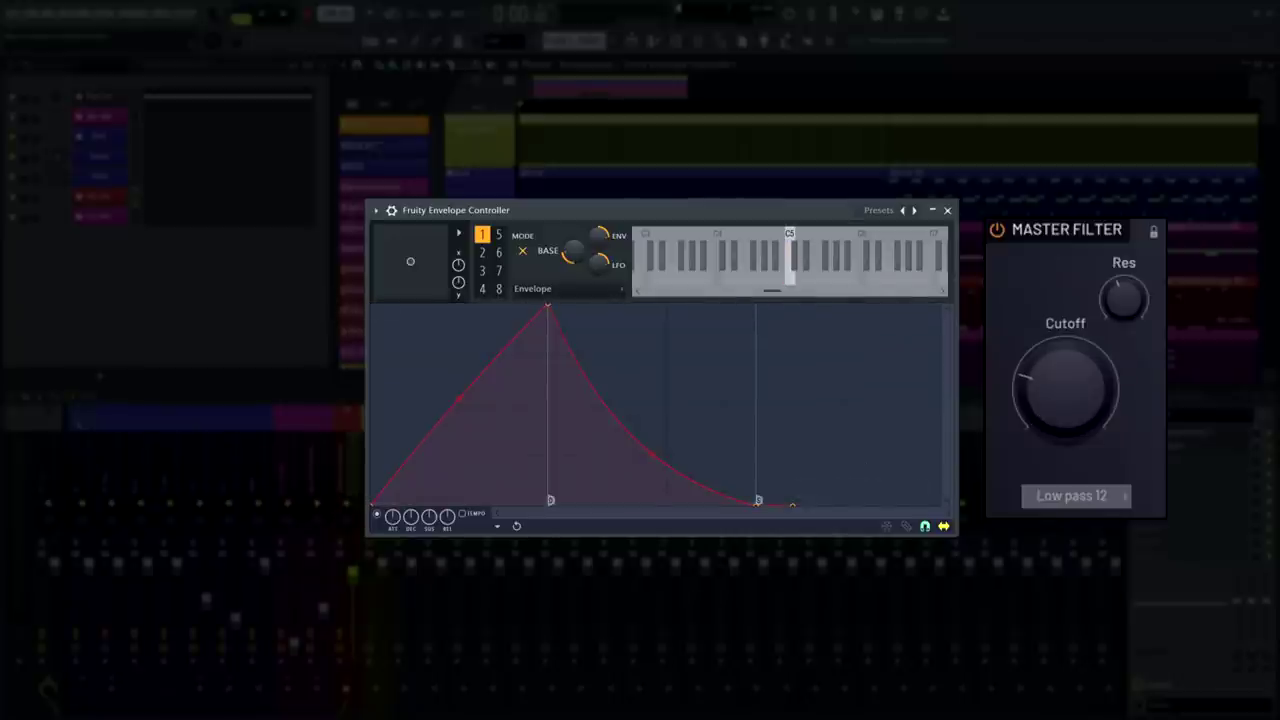
Turn on articulator 2, tick TEMPO sync, and lower its ATT knob for a shorter attack
{"action": "left_click", "coordinate": [484, 255]}
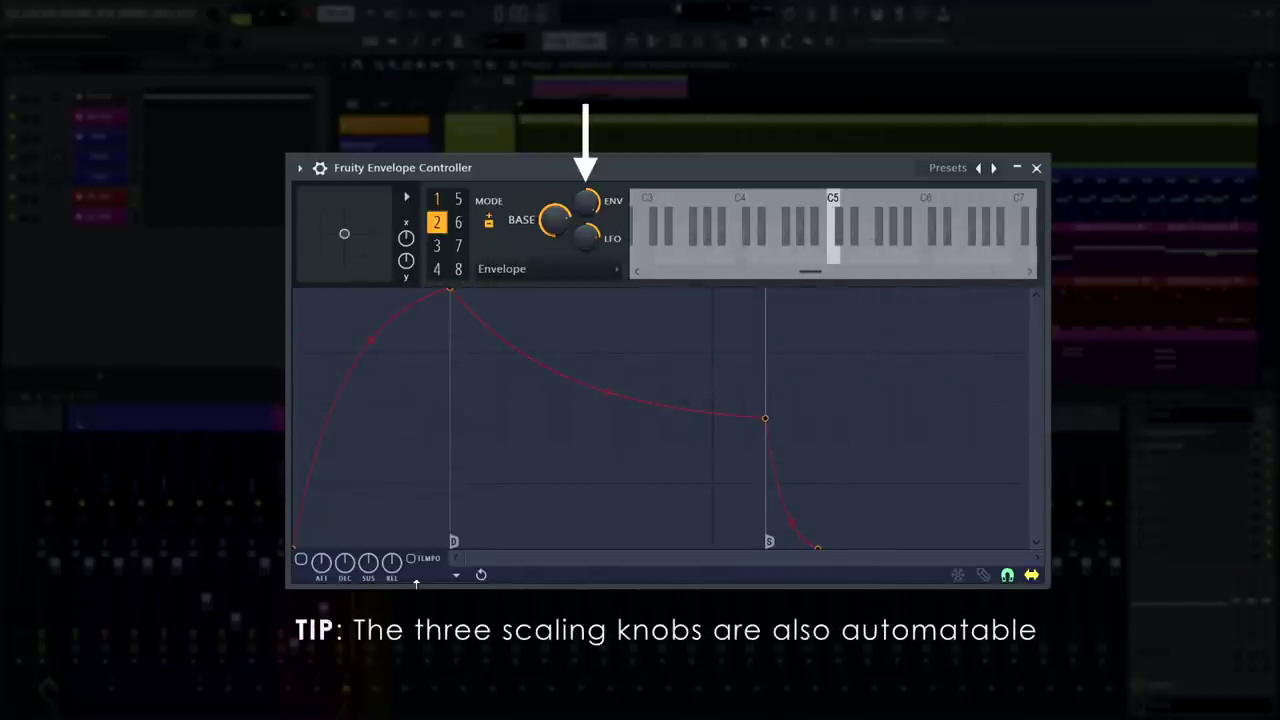
{"action": "left_click", "coordinate": [301, 561]}
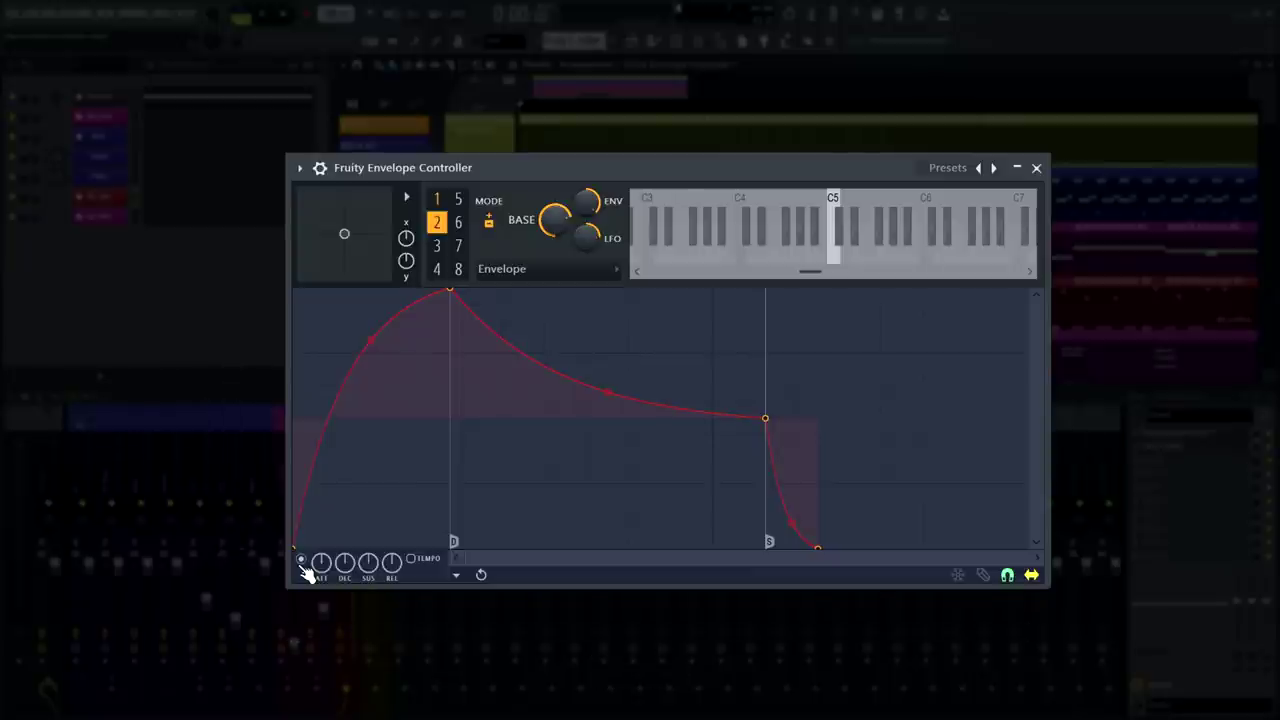
{"action": "left_click", "coordinate": [417, 561]}
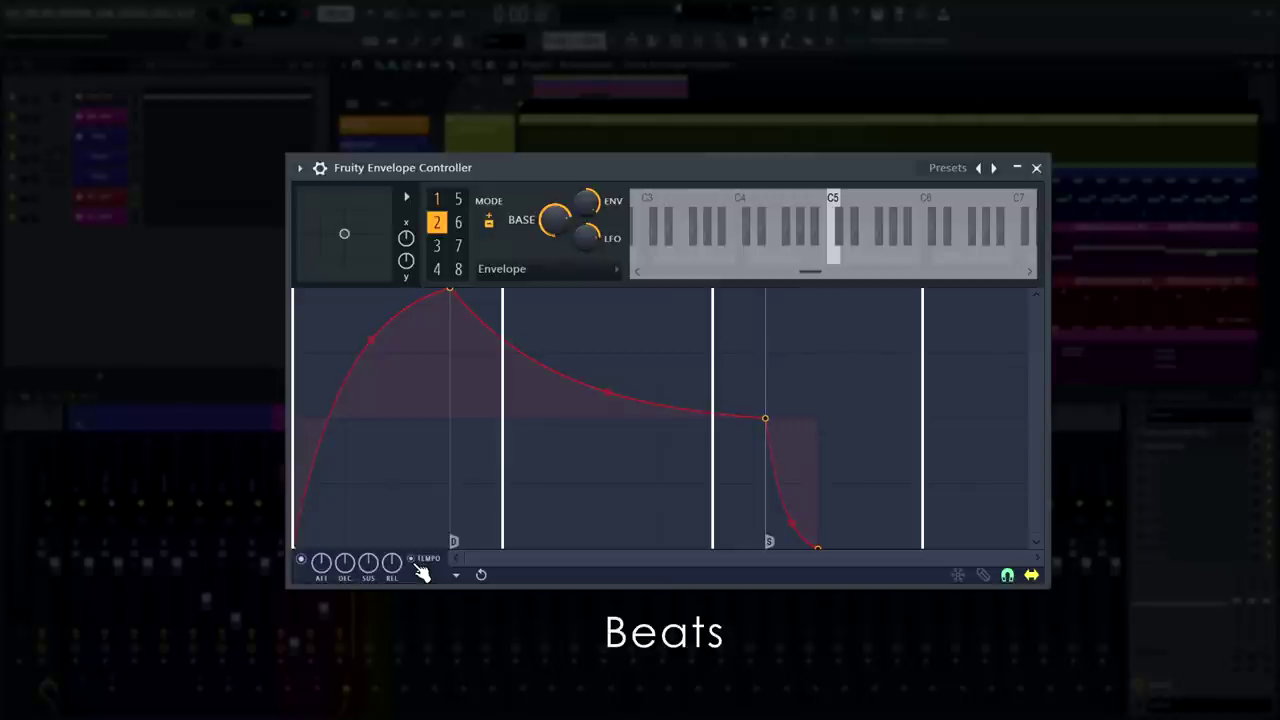
{"action": "left_click_drag", "start_coordinate": [321, 562], "coordinate": [344, 548]}
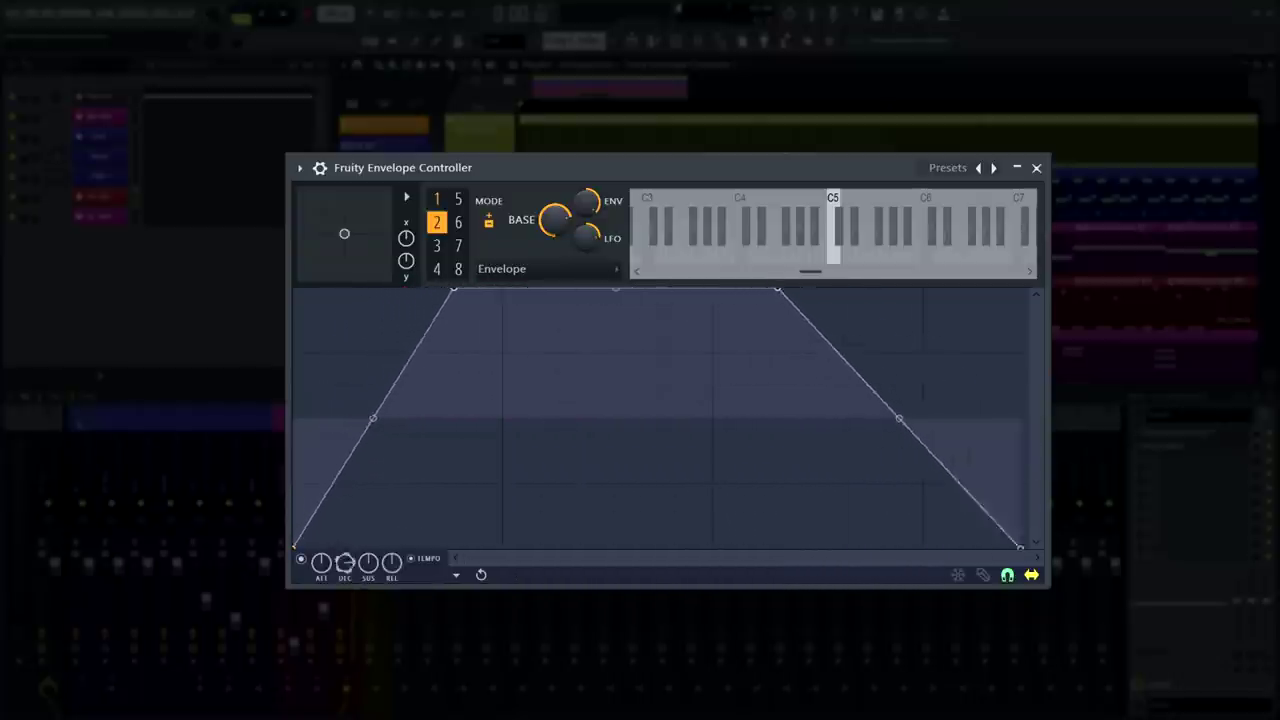
Add and delete a test dip point, then erase all remaining envelope points
{"action": "right_click", "coordinate": [449, 463]}
{"action": "left_click_drag", "start_coordinate": [449, 463], "coordinate": [449, 505]}
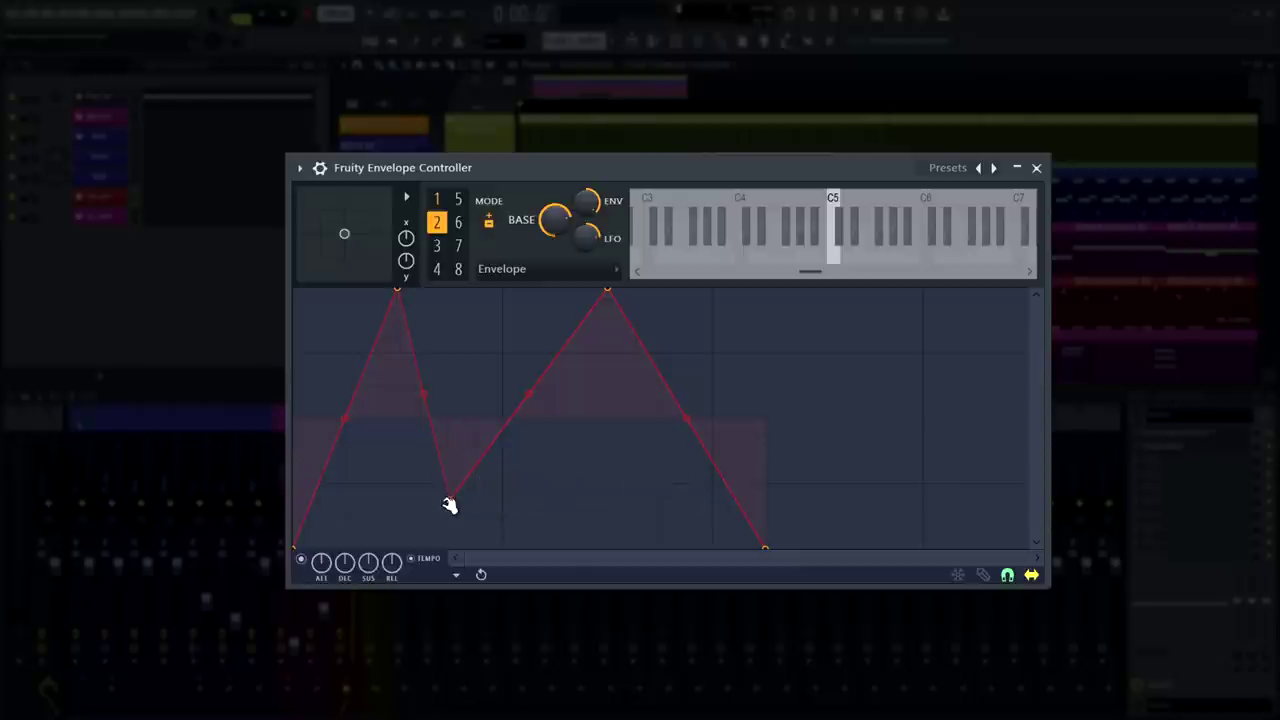
{"action": "right_click", "coordinate": [449, 505]}
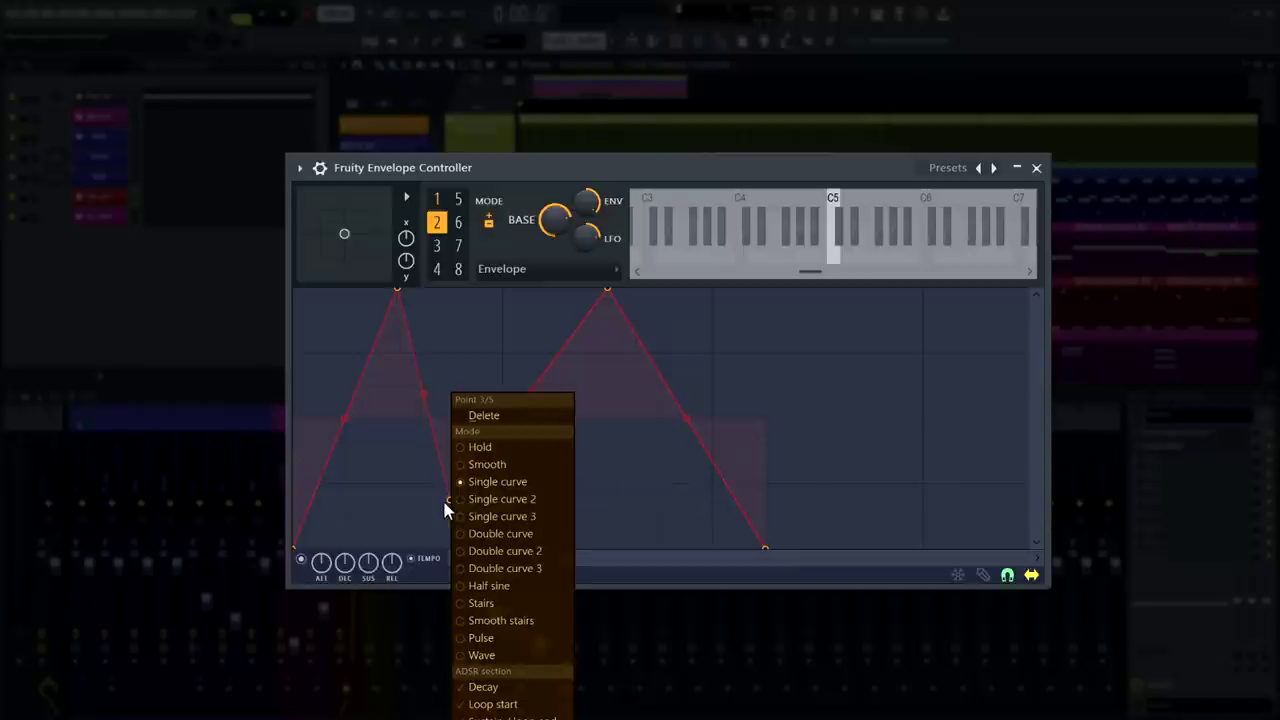
{"action": "left_click", "coordinate": [474, 416]}
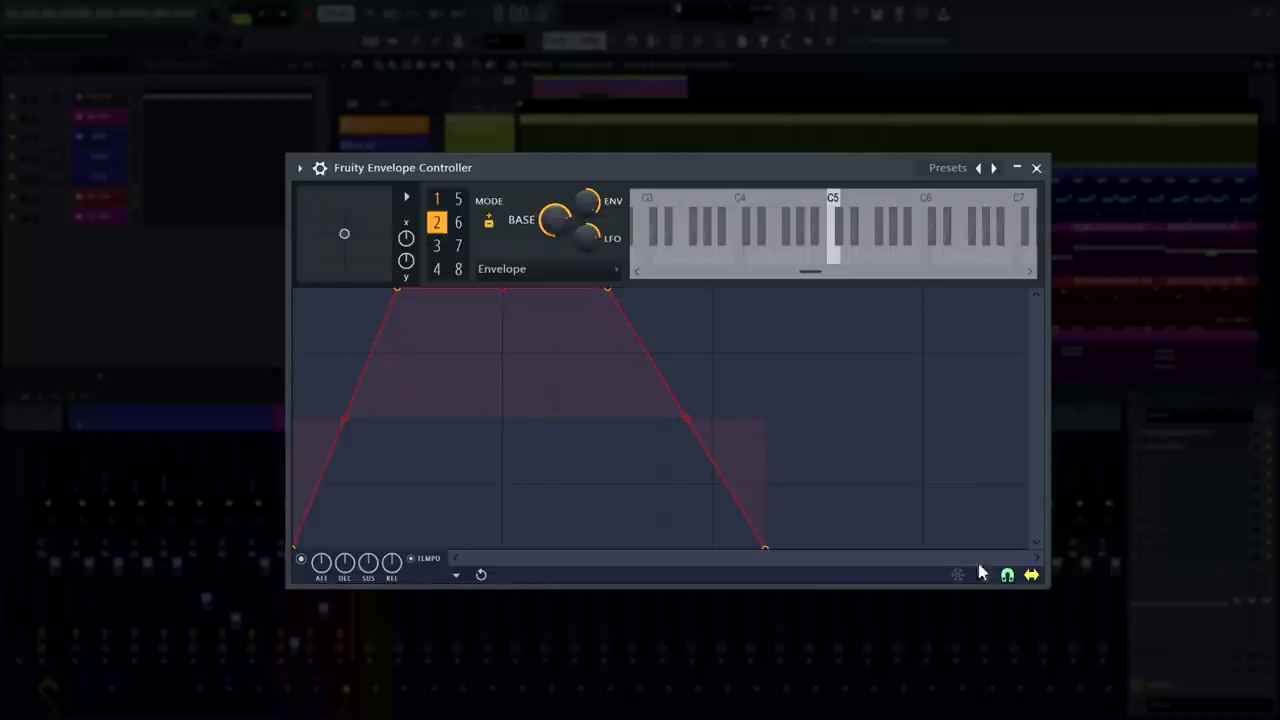
{"action": "mouse_move", "coordinate": [886, 523]}
{"action": "left_mouse_down"}
{"action": "mouse_move", "coordinate": [748, 512]}
{"action": "mouse_move", "coordinate": [617, 383]}
{"action": "mouse_move", "coordinate": [525, 334]}
{"action": "mouse_move", "coordinate": [381, 353]}
{"action": "mouse_move", "coordinate": [345, 386]}
{"action": "left_mouse_up"}
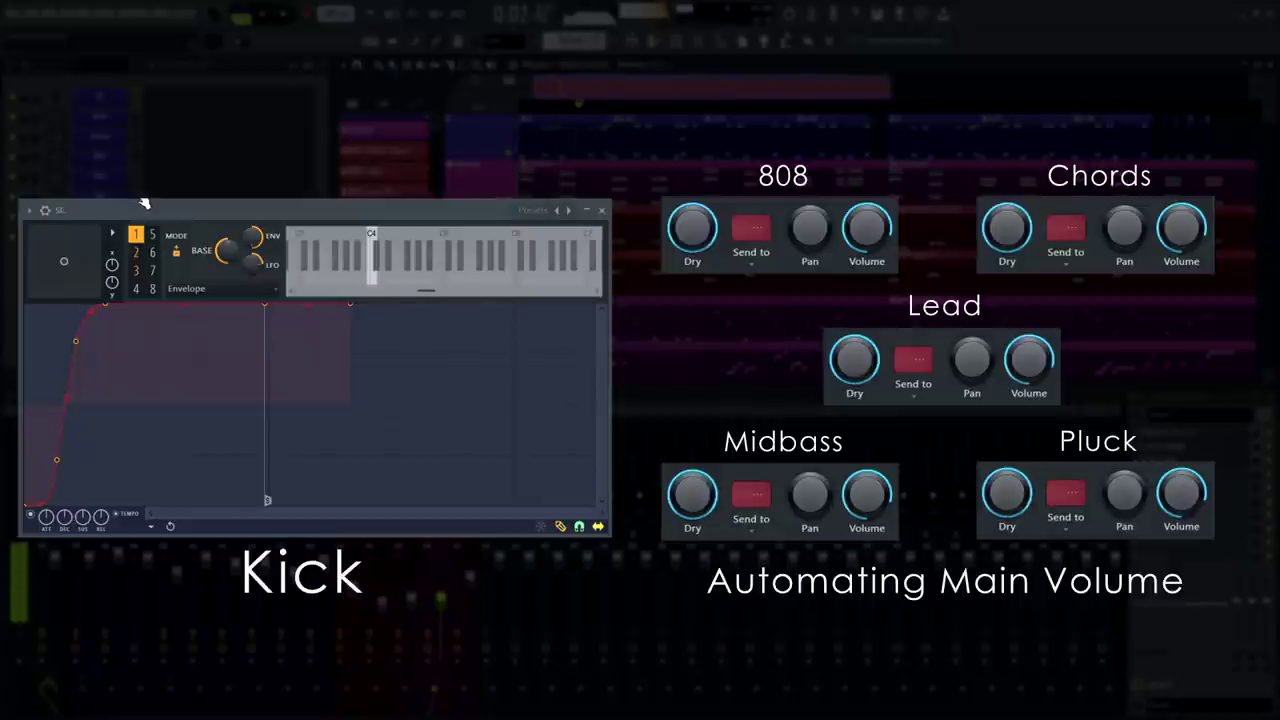
View the SC controller's snare envelope slot, then the combined kick-and-snare slot
{"action": "left_click", "coordinate": [137, 253]}
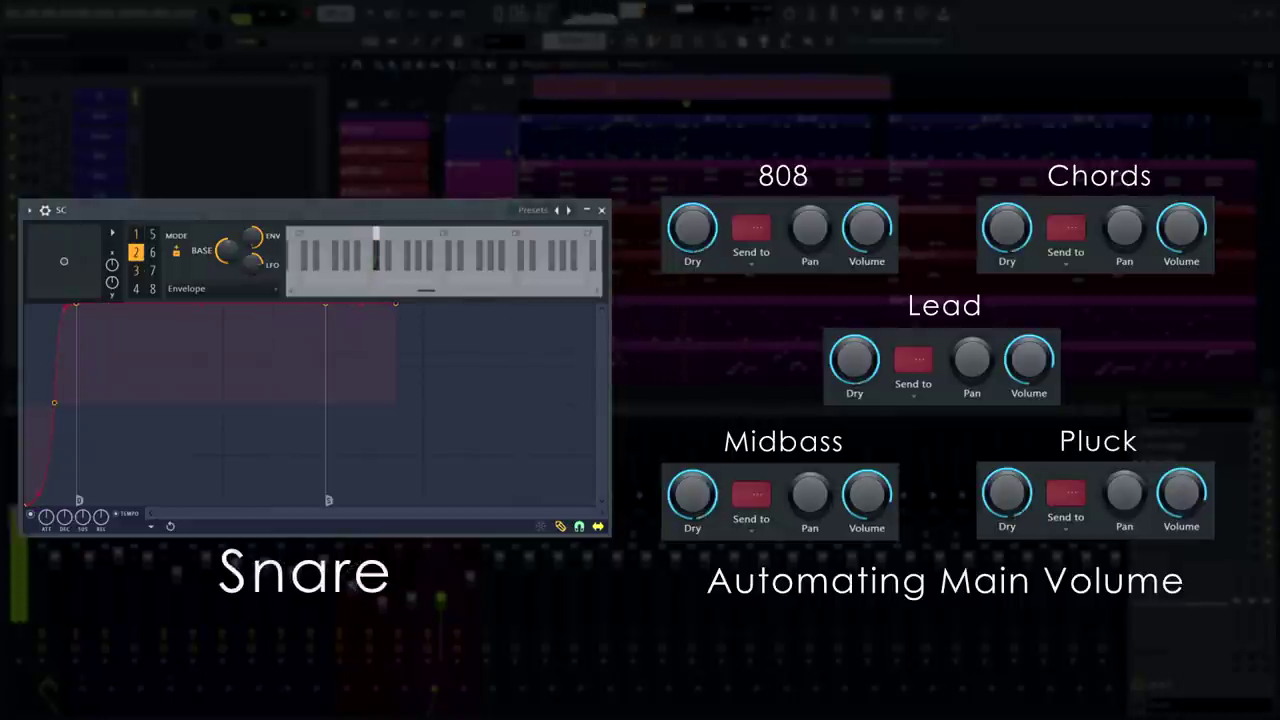
{"action": "left_click", "coordinate": [137, 271]}
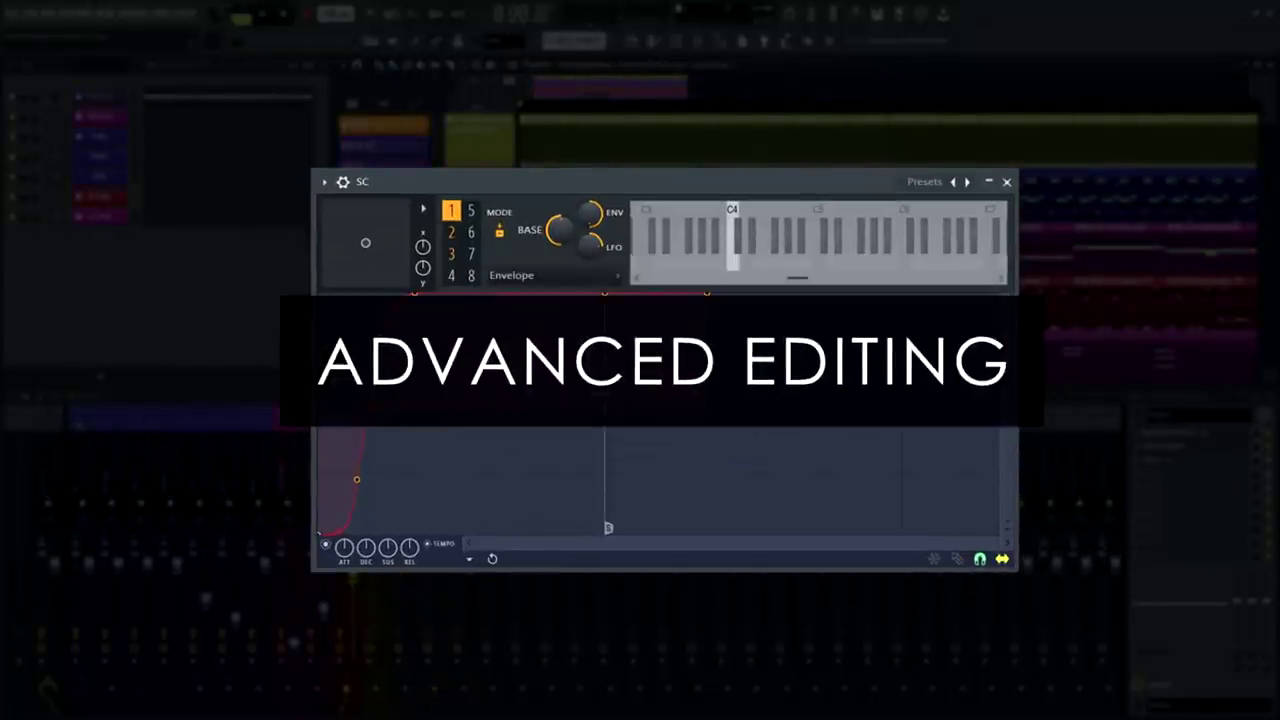
On envelope 5, mark the peak as Decay, the third point as Sustain/loop end, and a new point as Loop start
{"action": "left_click", "coordinate": [471, 210]}
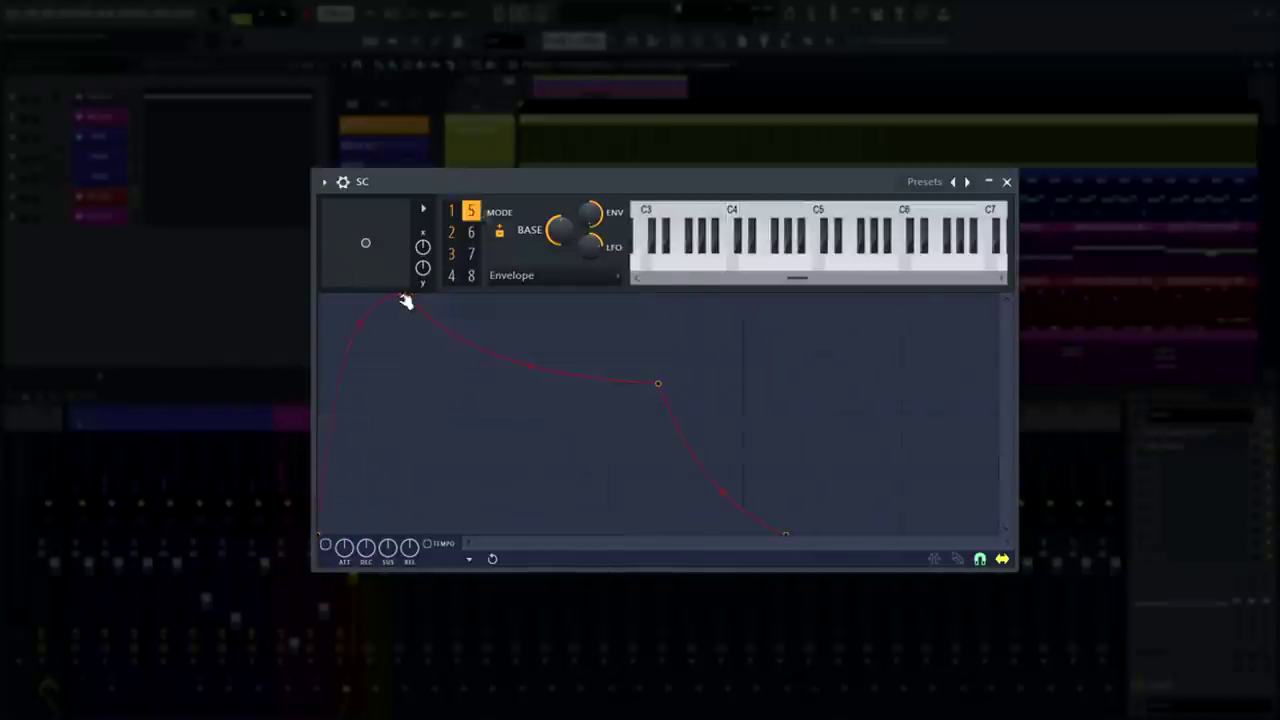
{"action": "right_click", "coordinate": [401, 300]}
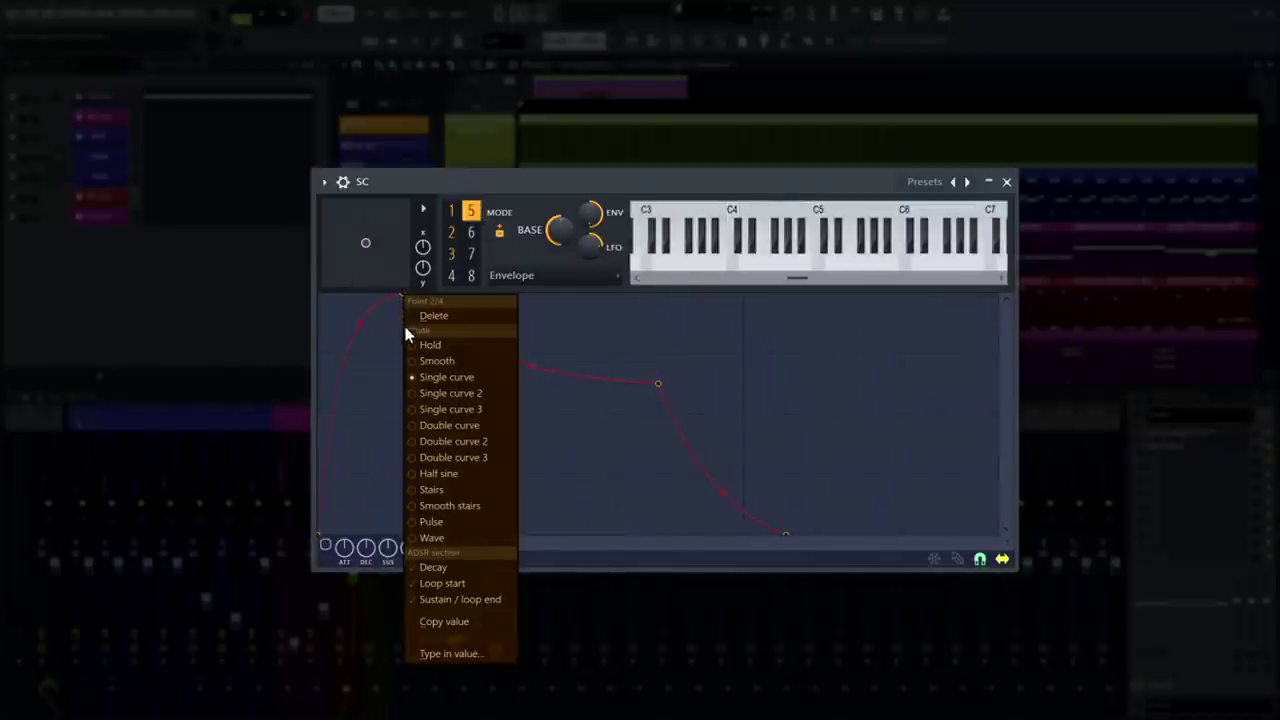
{"action": "left_click", "coordinate": [444, 566]}
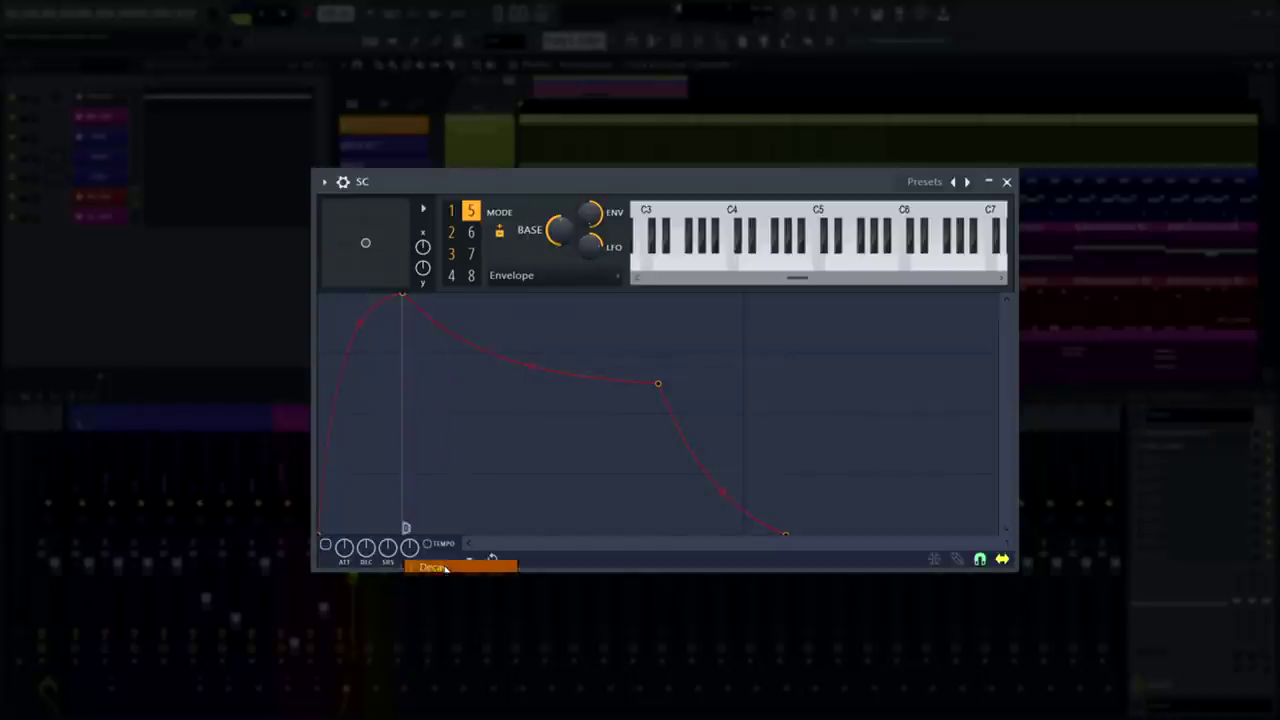
{"action": "right_click", "coordinate": [657, 385]}
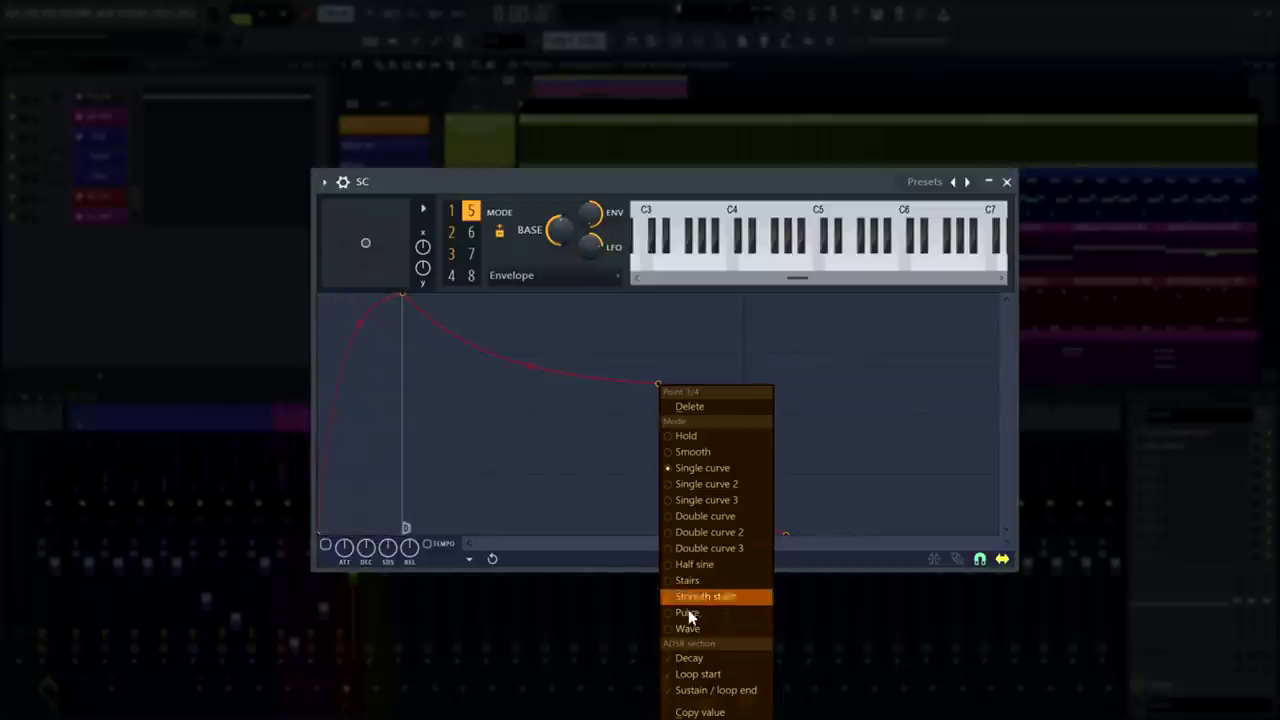
{"action": "left_click", "coordinate": [696, 691]}
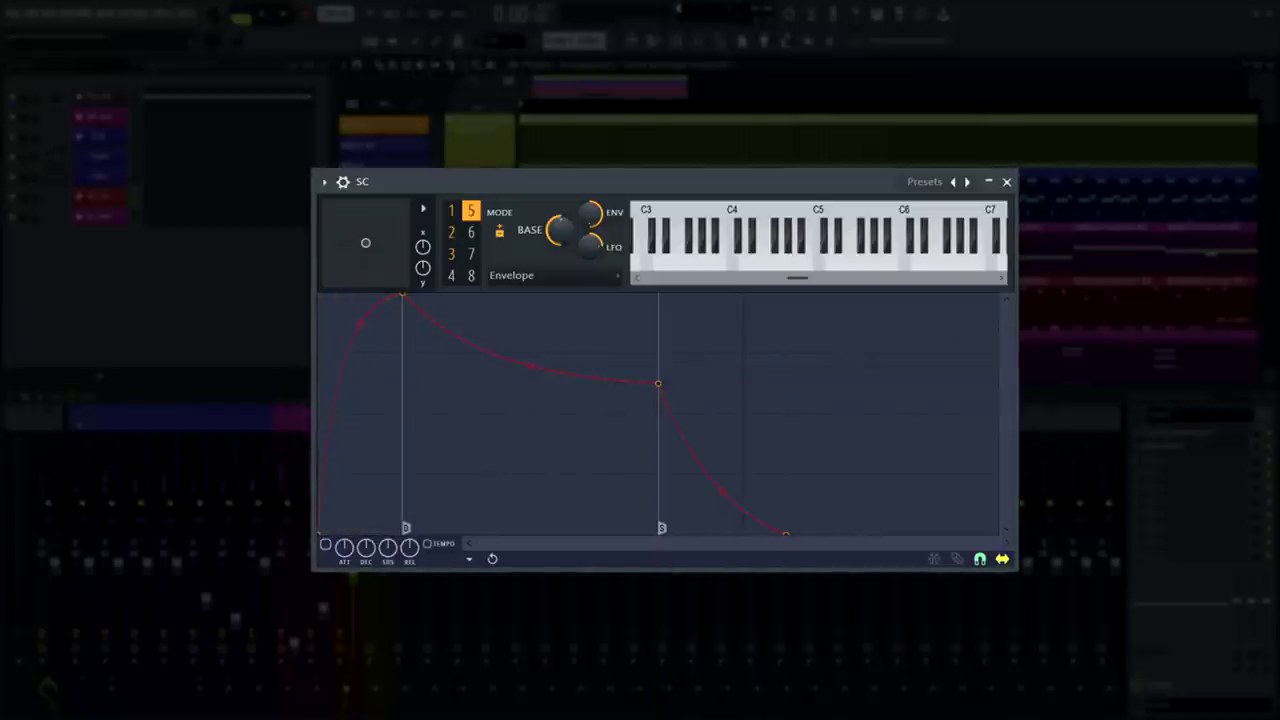
{"action": "left_click_drag", "start_coordinate": [493, 356], "coordinate": [491, 477]}
{"action": "right_click", "coordinate": [489, 476]}
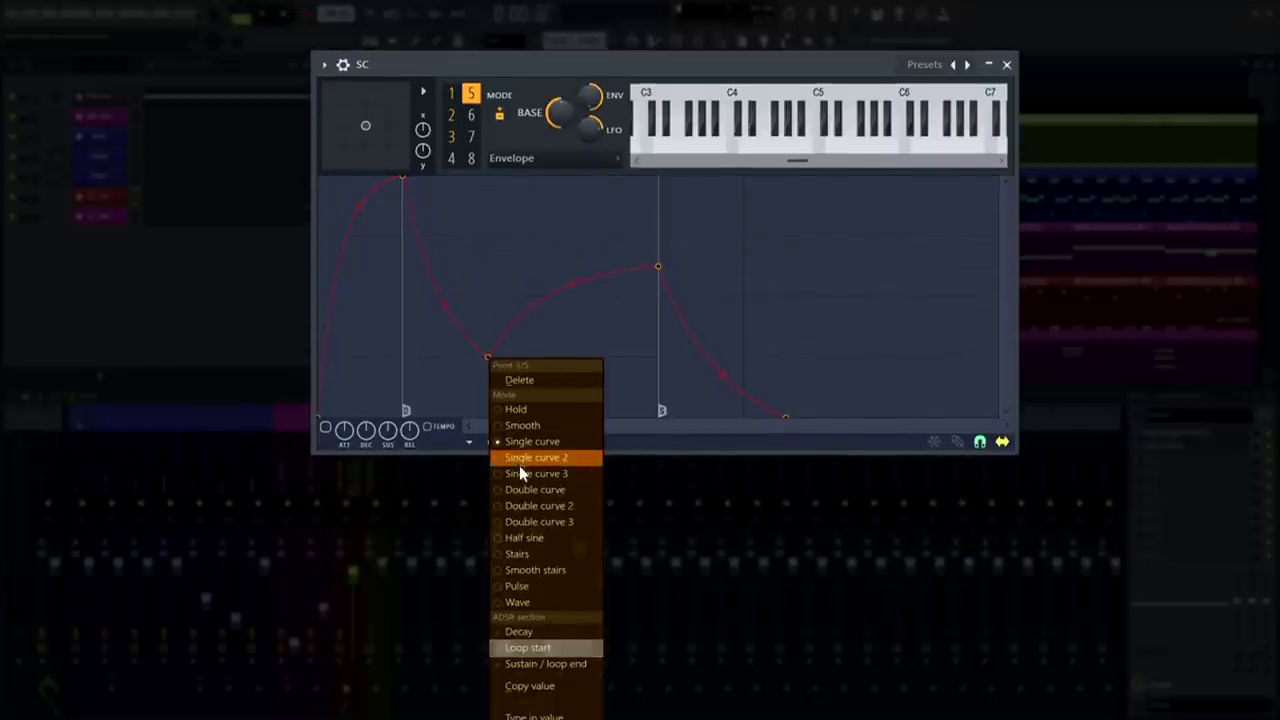
{"action": "left_click", "coordinate": [506, 651]}
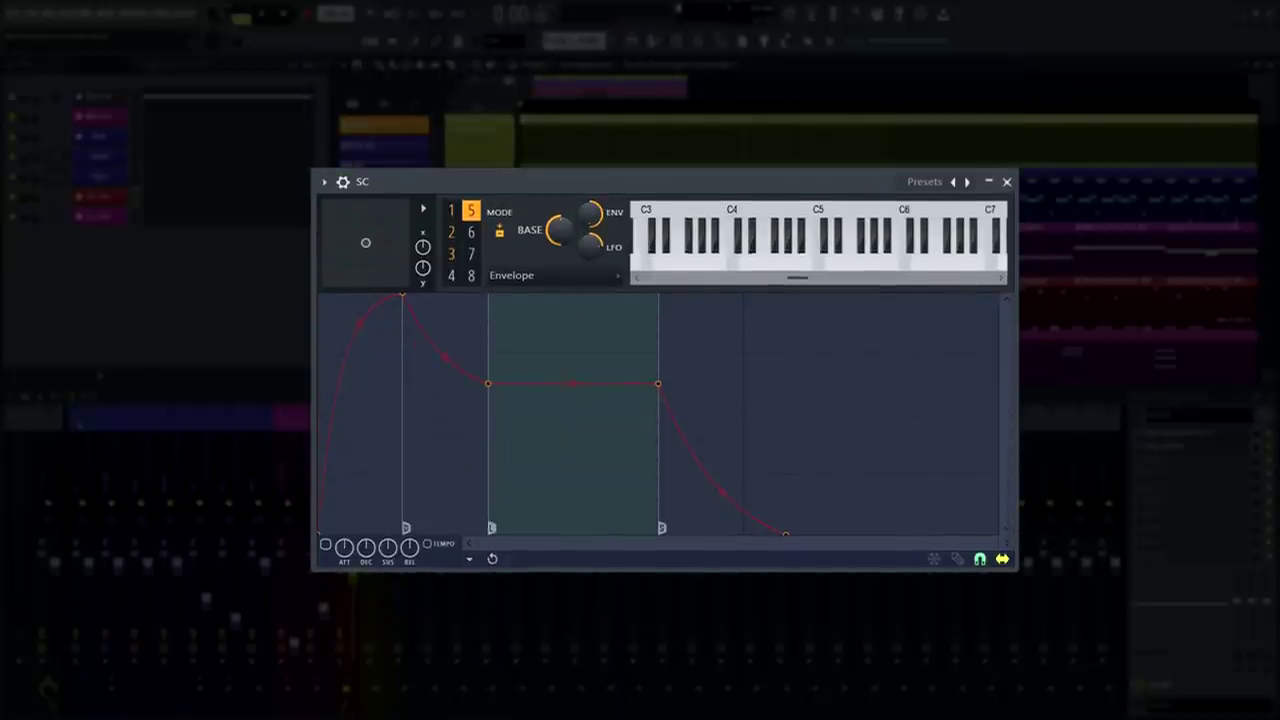
Add a low and a high point inside the loop, enable the envelope, and play C5
{"action": "right_click", "coordinate": [571, 509]}
{"action": "right_click", "coordinate": [613, 343]}
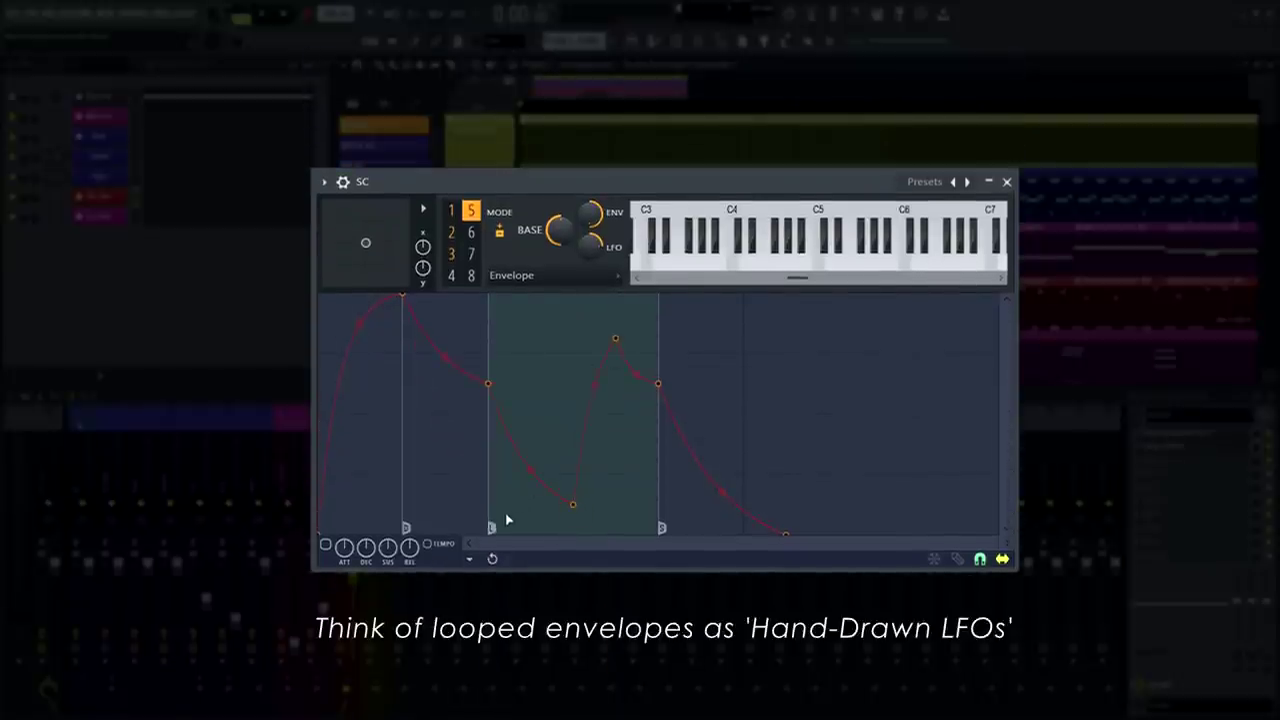
{"action": "left_click", "coordinate": [325, 544]}
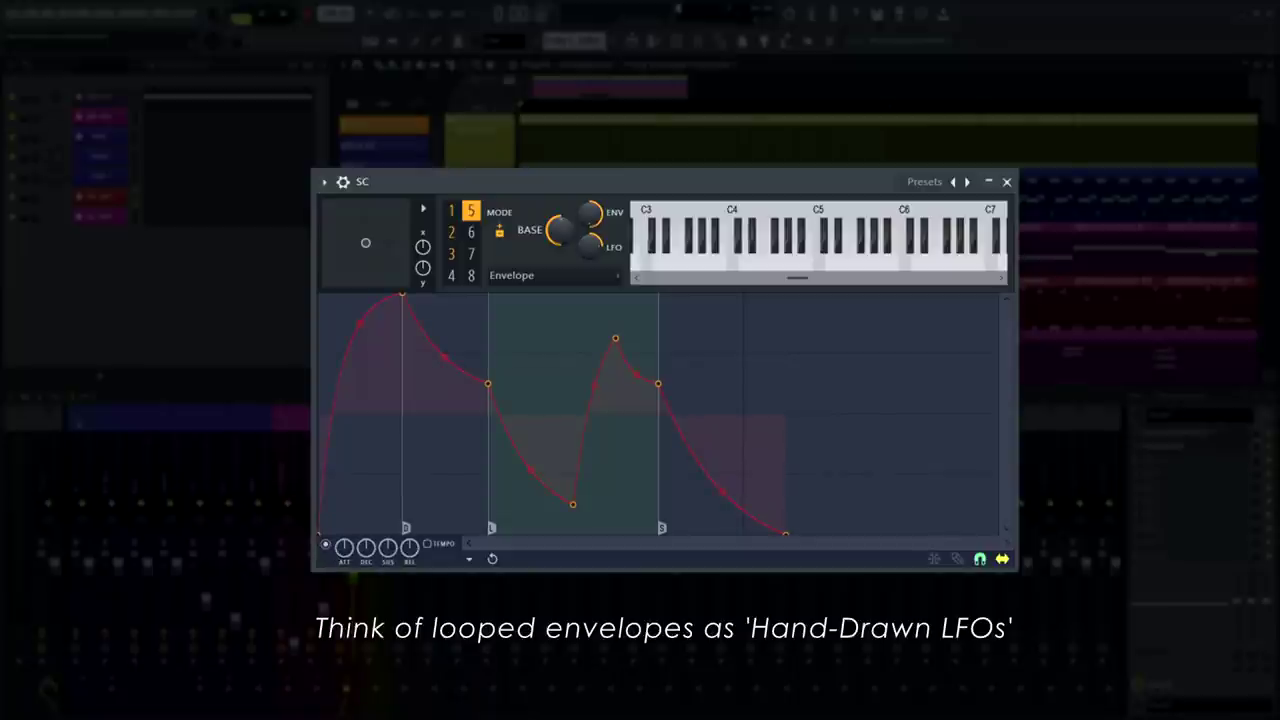
{"action": "key", "text": "z"}
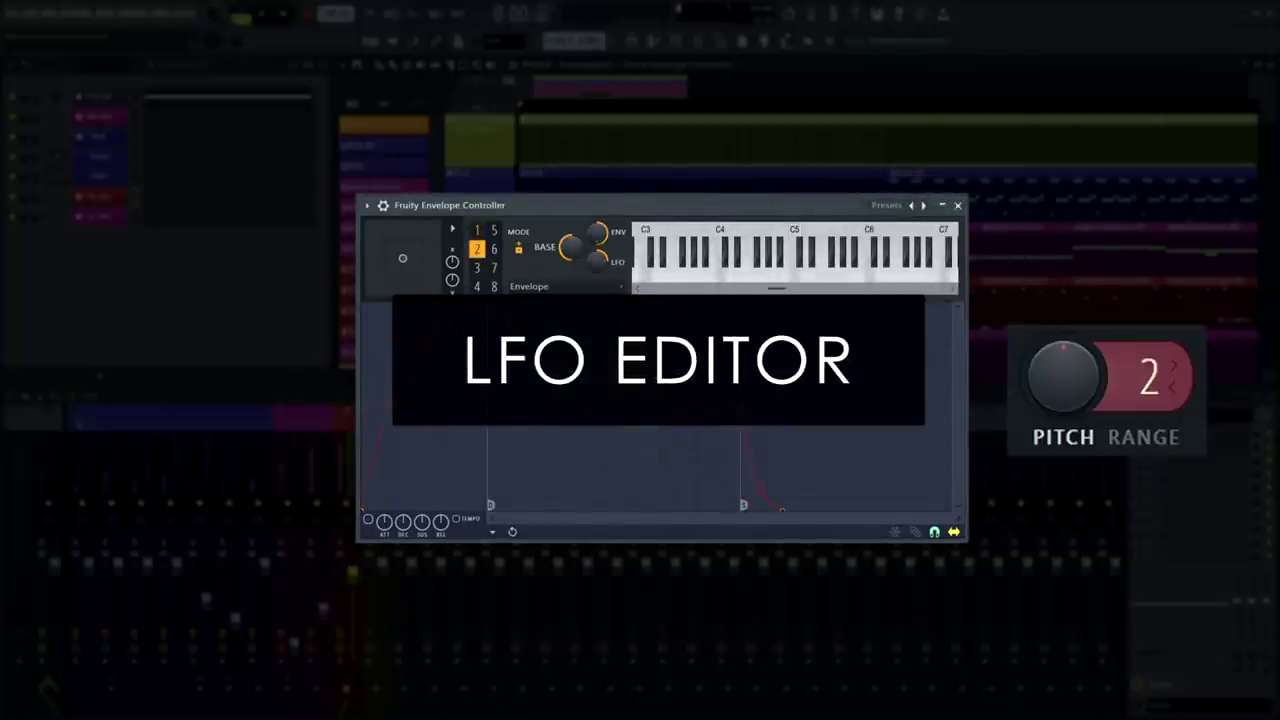
Switch the envelope editor to LFO mode, enable the LFO, and show articulator slot 1
{"action": "left_click", "coordinate": [568, 286]}
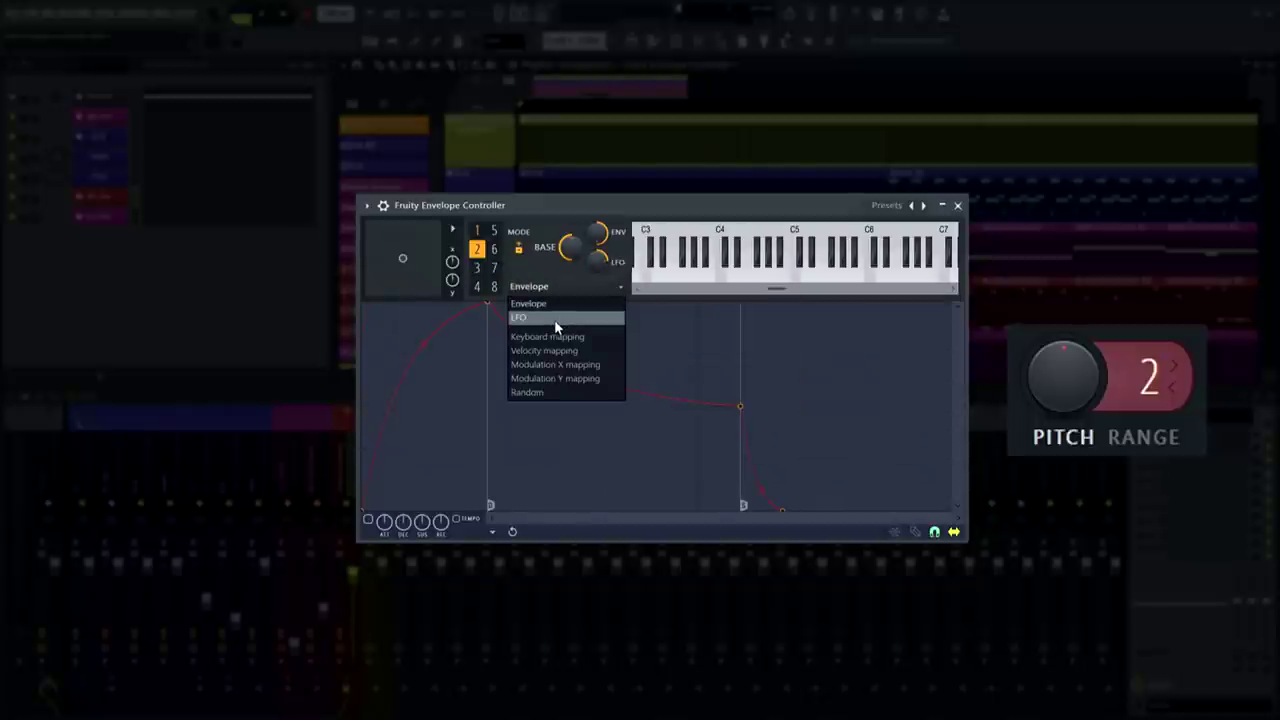
{"action": "left_click", "coordinate": [554, 319]}
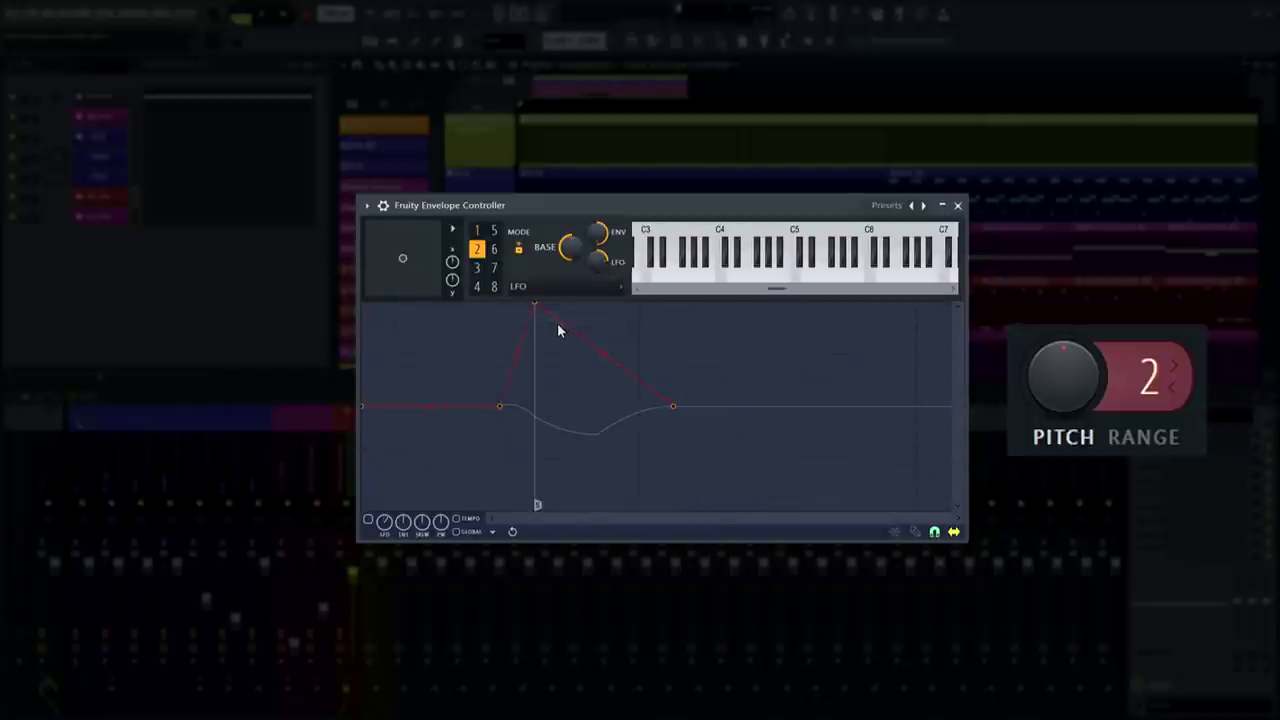
{"action": "left_click", "coordinate": [369, 520]}
{"action": "left_click", "coordinate": [478, 231]}
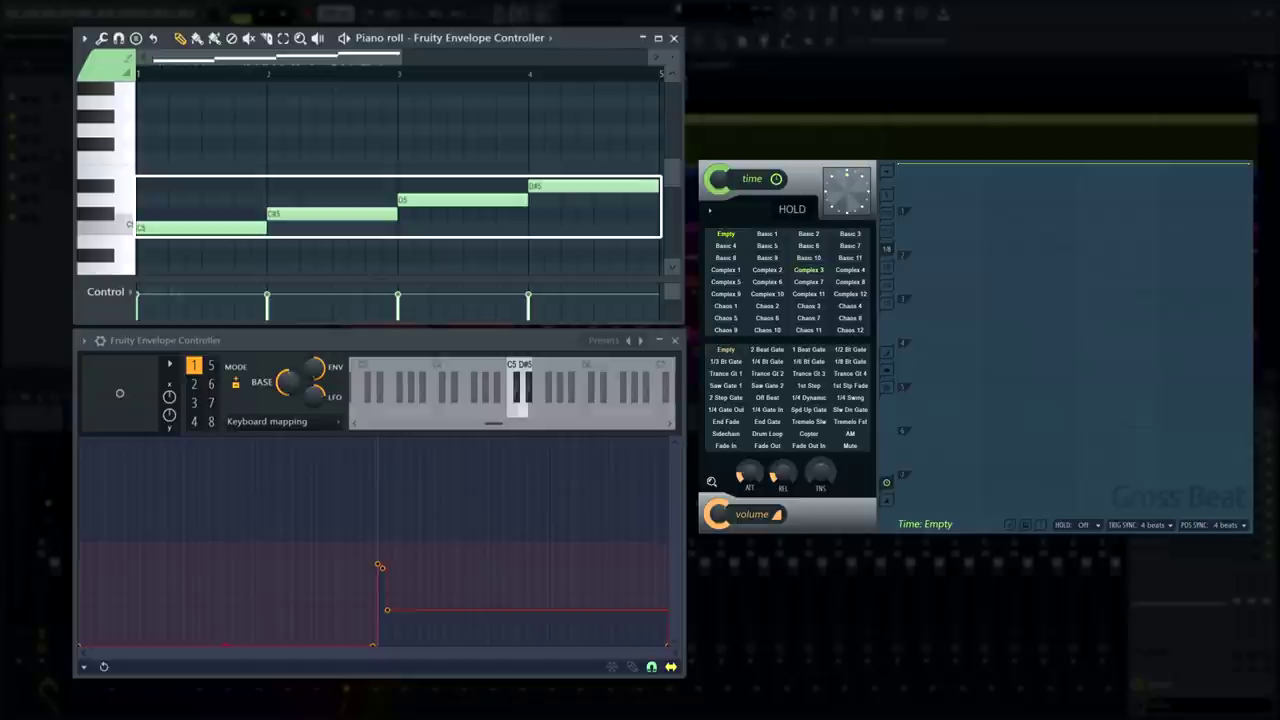
Deselect the piano roll notes and play the four rising notes driving Gross Beat's time preset
{"action": "key", "text": "ctrl+d"}
{"action": "key", "text": "space"}
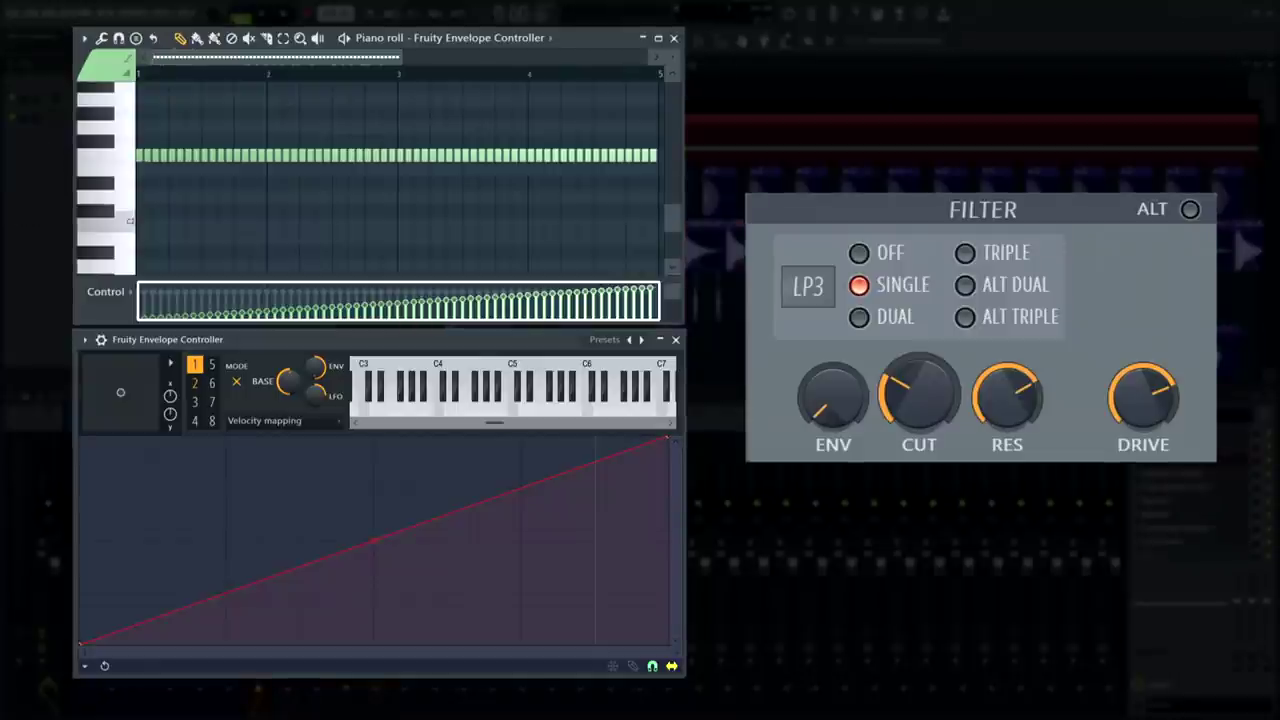
Play the rising-velocity notes so velocity mapping sweeps the CUT knob open
{"action": "key", "text": "space"}
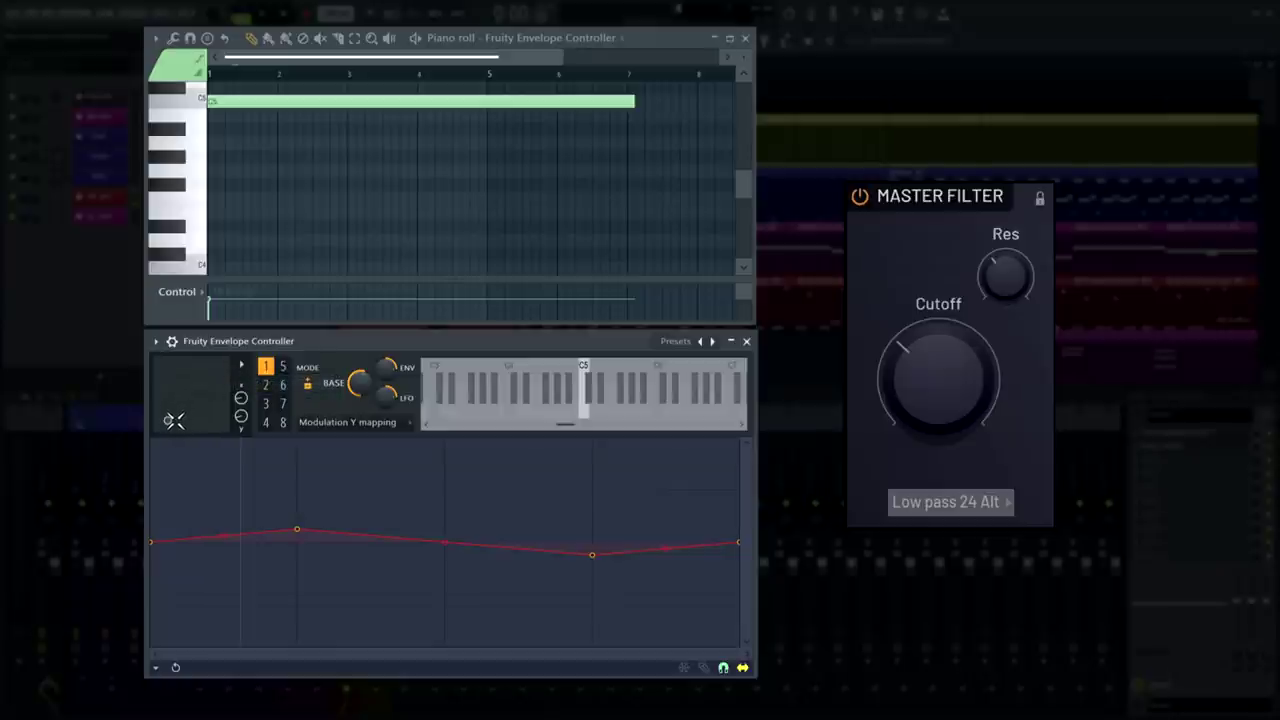
Play the sustained C5 note to hear Modulation Y move the Master Filter's cutoff and resonance, then stop
{"action": "key", "text": "space"}
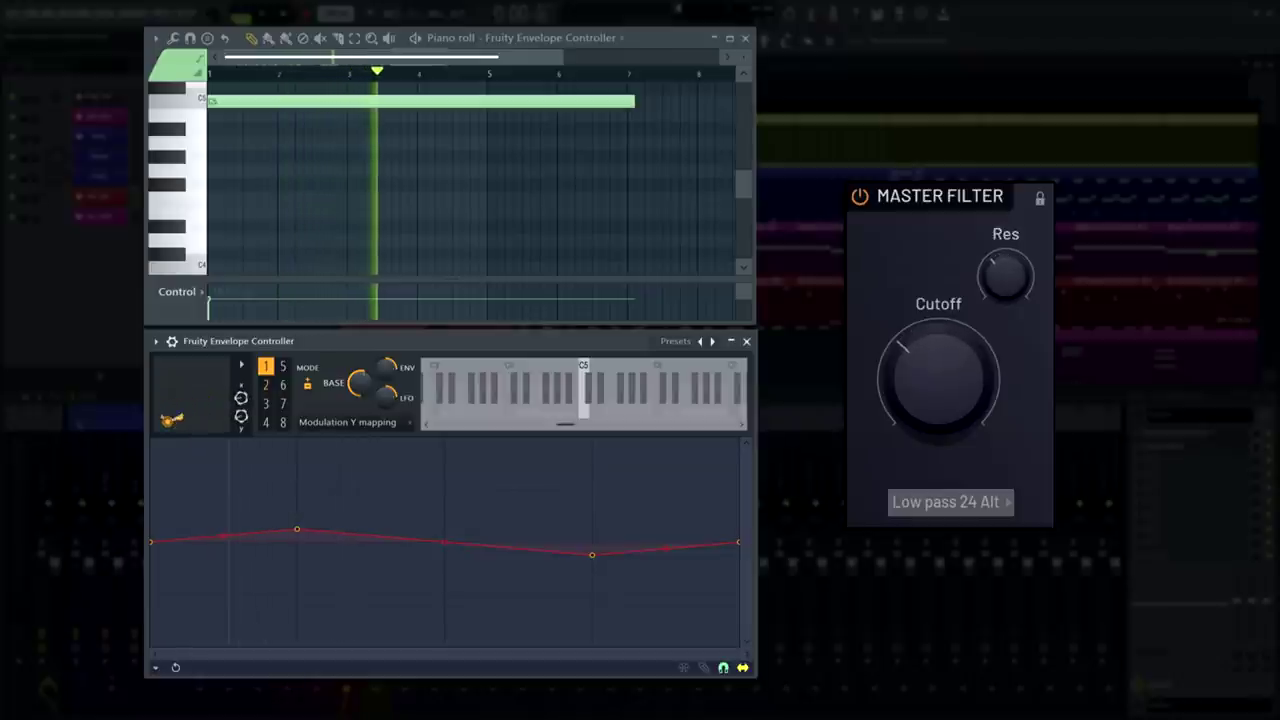
{"action": "key", "text": "space"}
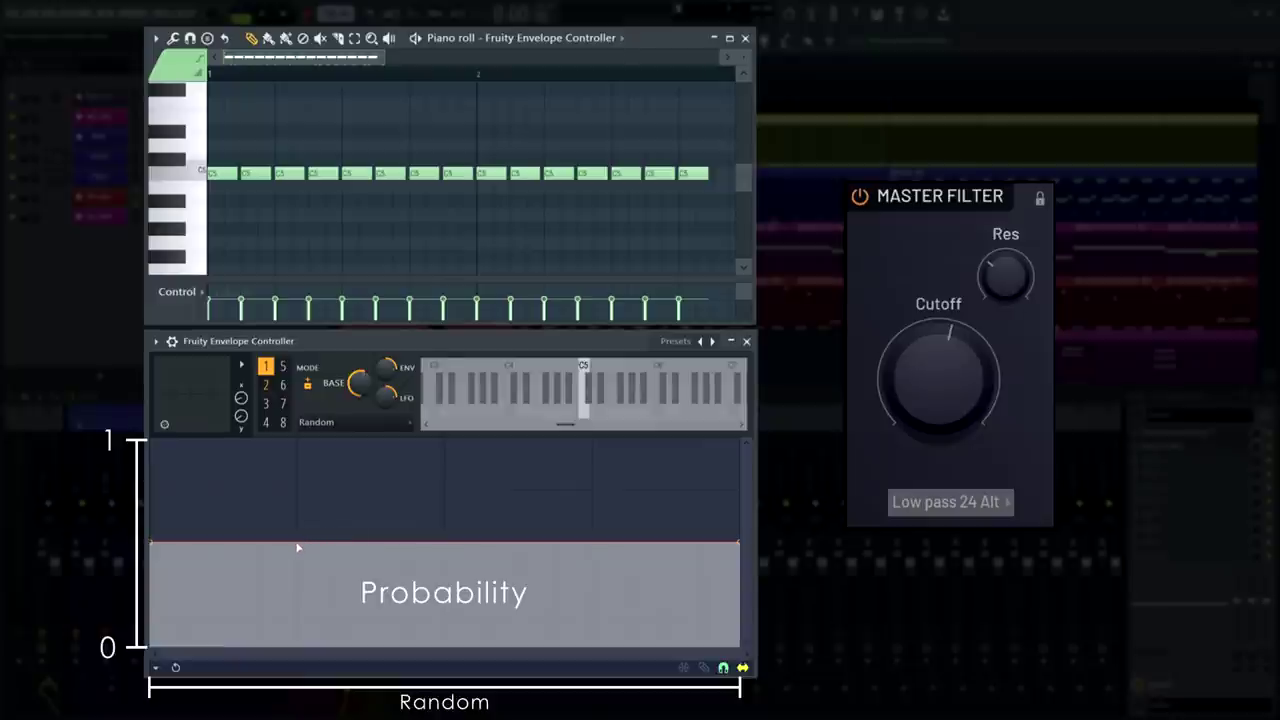
Lower the random mapping's first probability section into a step, then play the repeated C5 notes
{"action": "left_click_drag", "start_coordinate": [156, 545], "coordinate": [151, 594]}
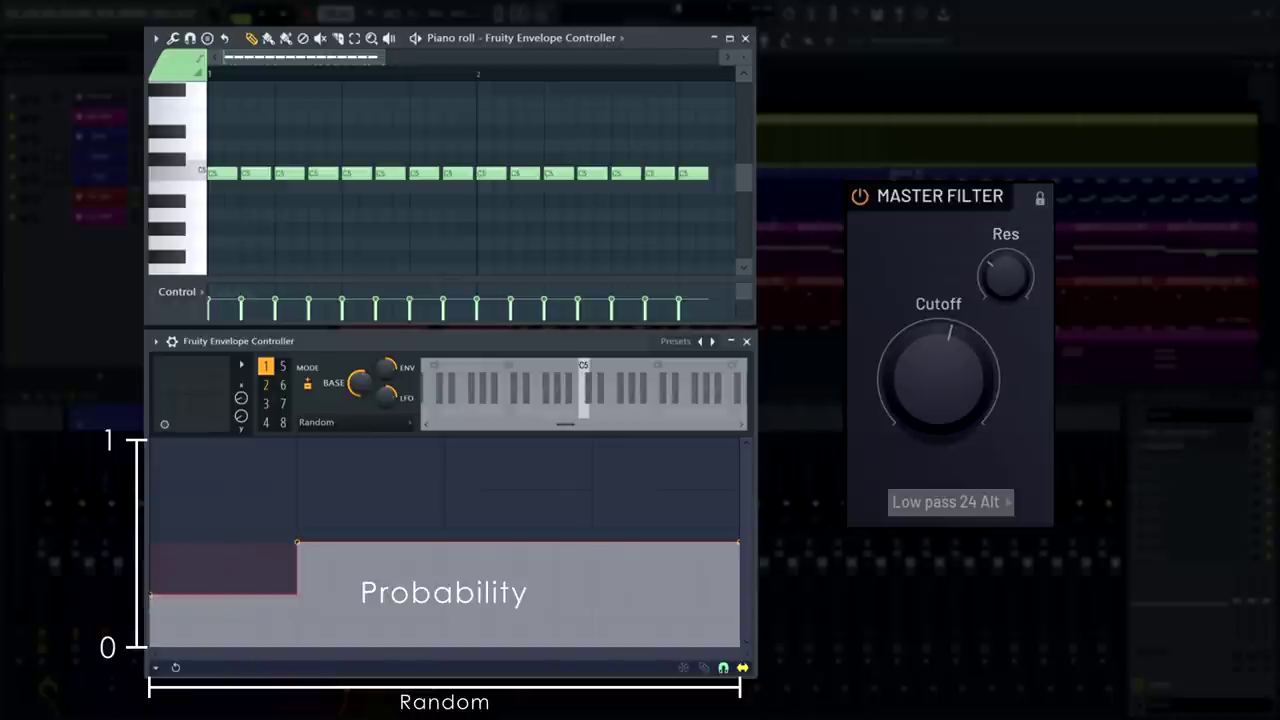
{"action": "key", "text": "space"}
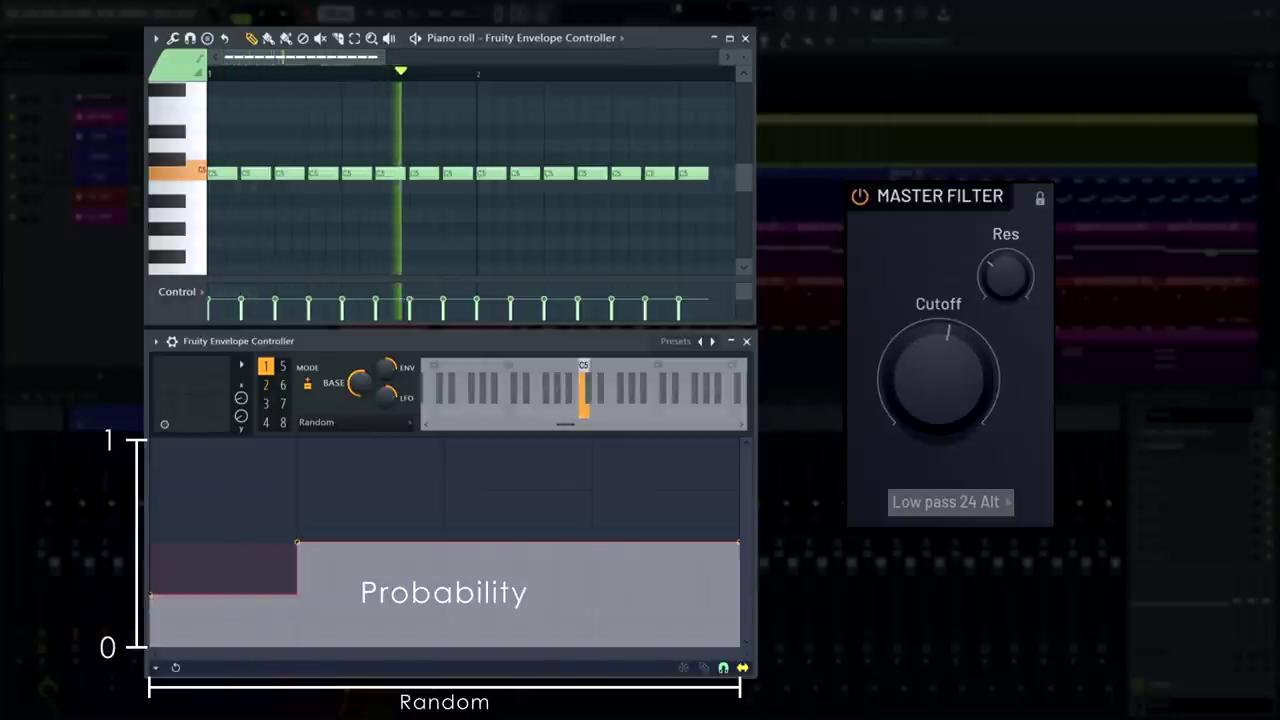